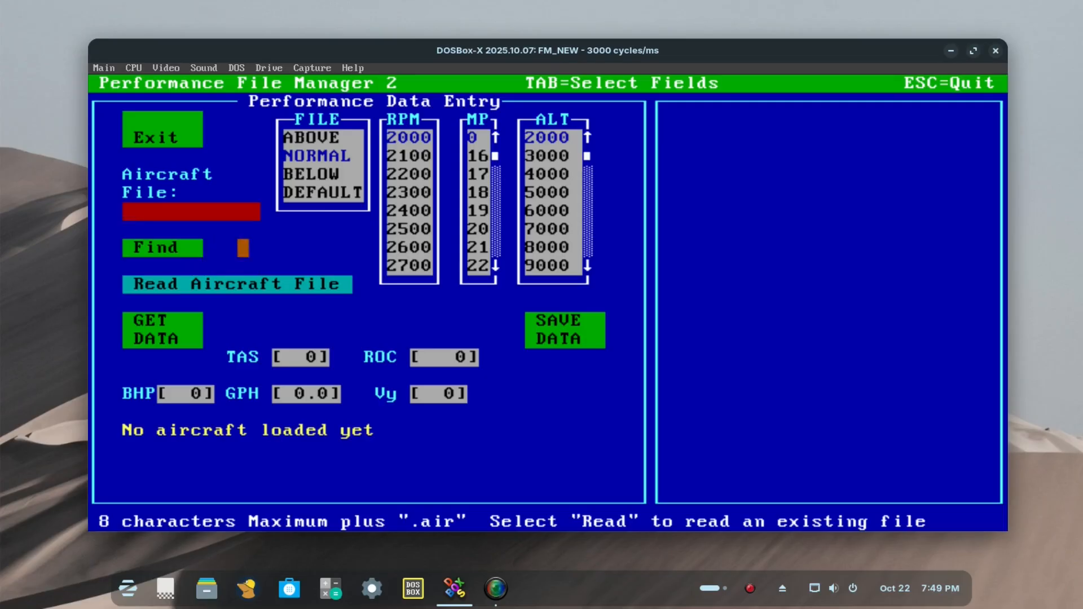
Step: Find and read the C172.AIR aircraft file, and retrieve its NORMAL record at 2000 RPM, MP 0 and altitude 2000
{"action": "left_click", "coordinate": [173, 247]}
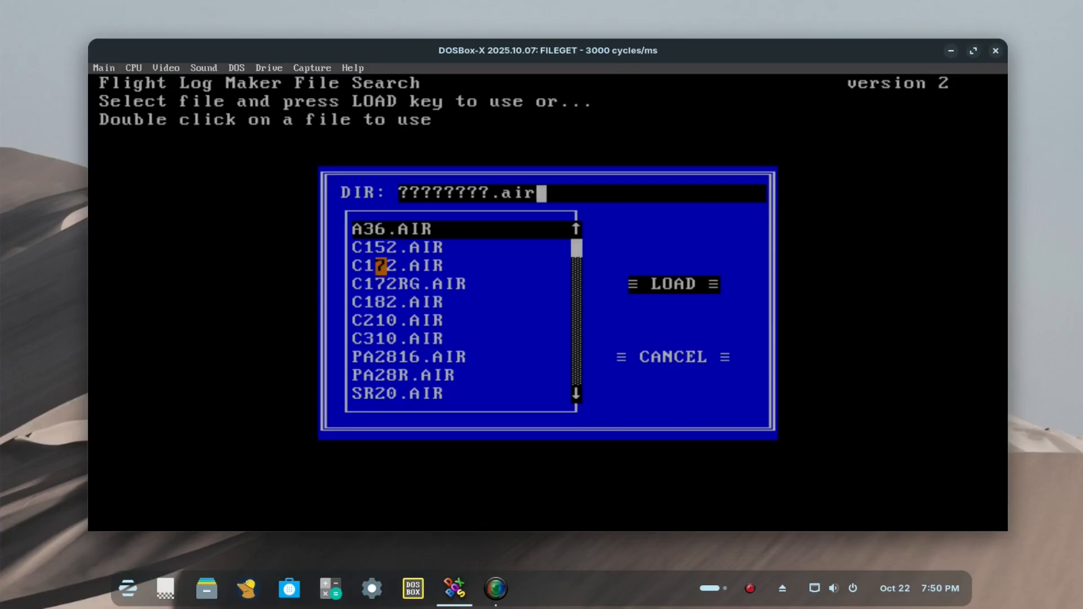
{"action": "left_click", "coordinate": [381, 265]}
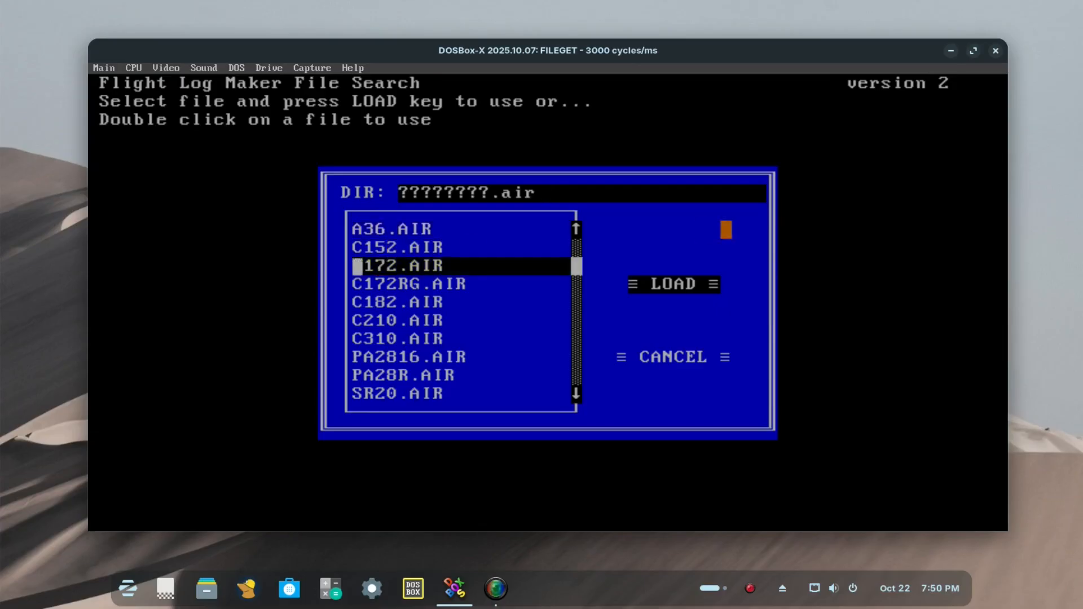
{"action": "left_click", "coordinate": [680, 284]}
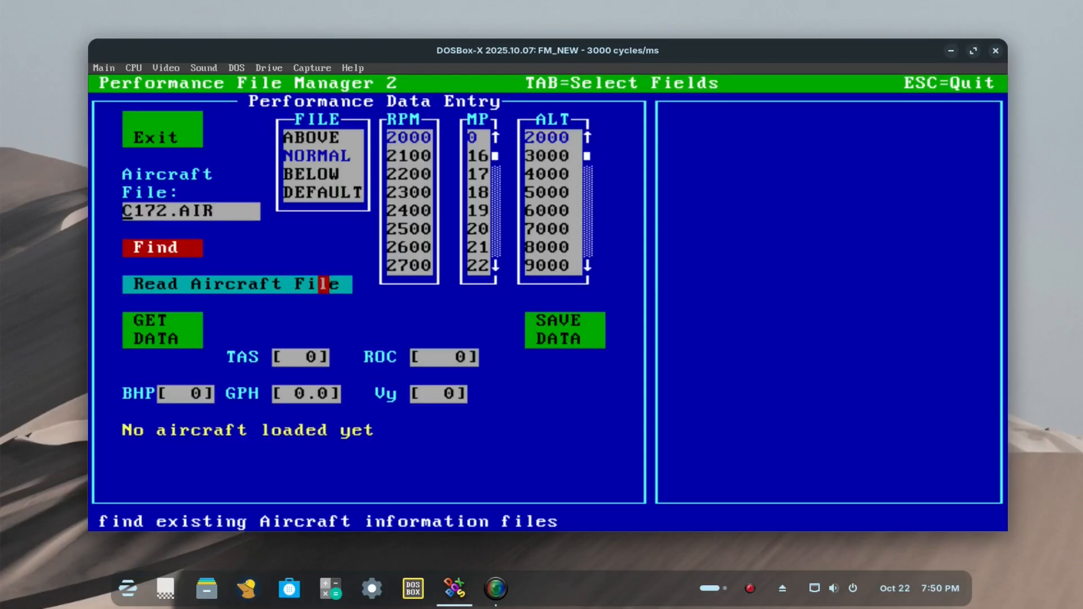
{"action": "left_click", "coordinate": [277, 284]}
{"action": "left_click", "coordinate": [169, 321]}
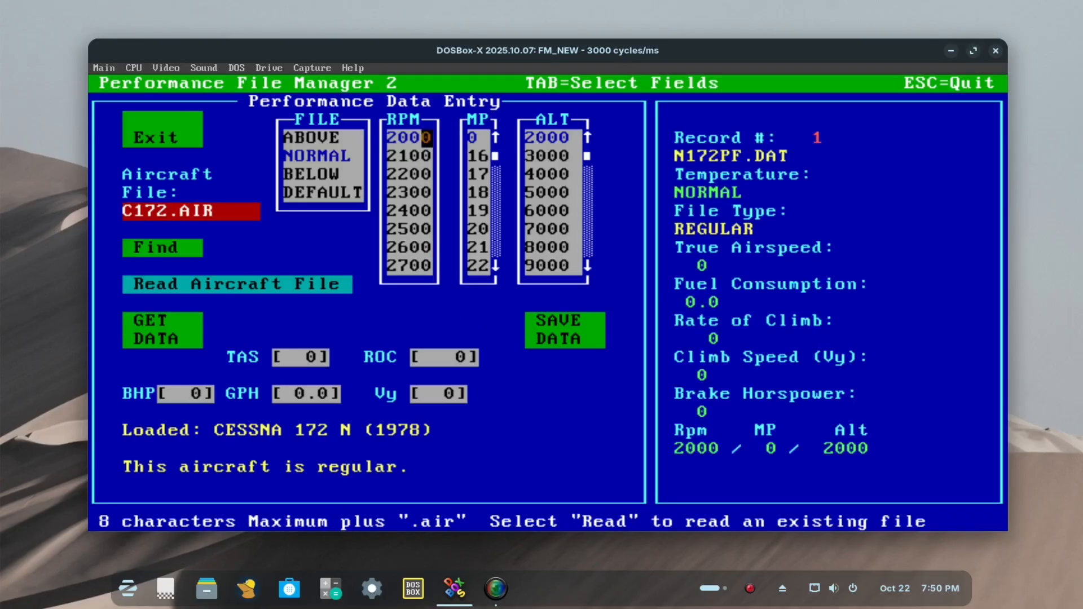
Step: Try to retrieve the NORMAL record using 2300 RPM and manifold pressure 17, and dismiss the message
{"action": "left_click", "coordinate": [404, 192]}
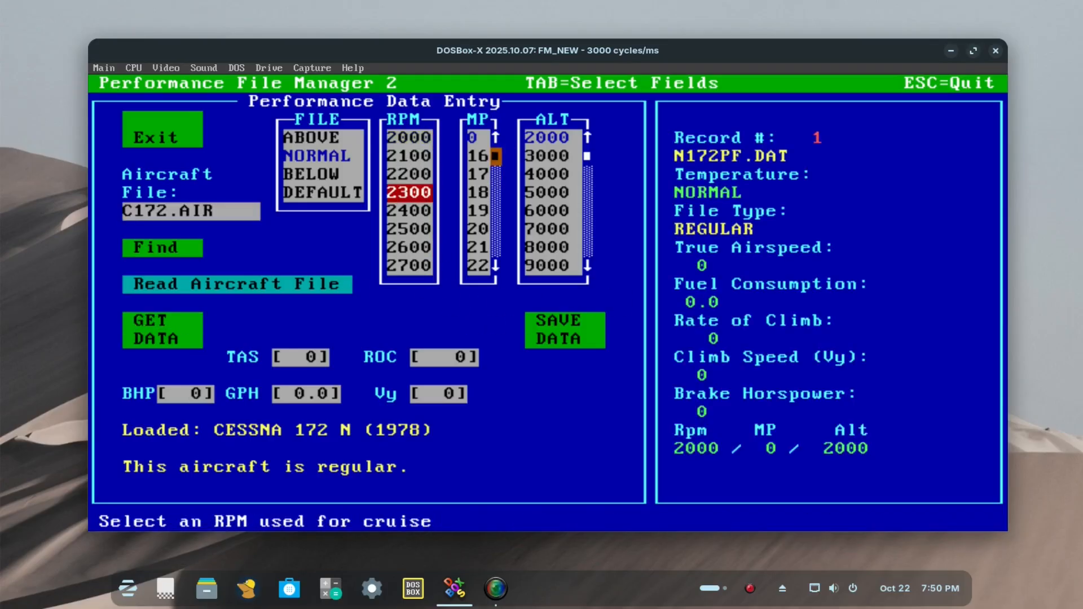
{"action": "left_click", "coordinate": [472, 137]}
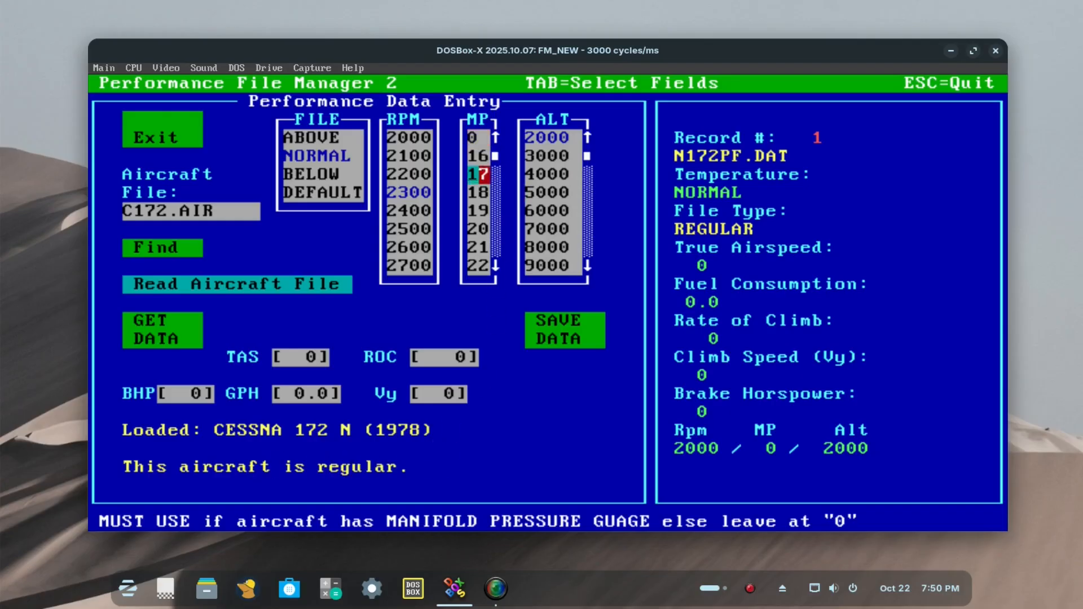
{"action": "left_click", "coordinate": [162, 339]}
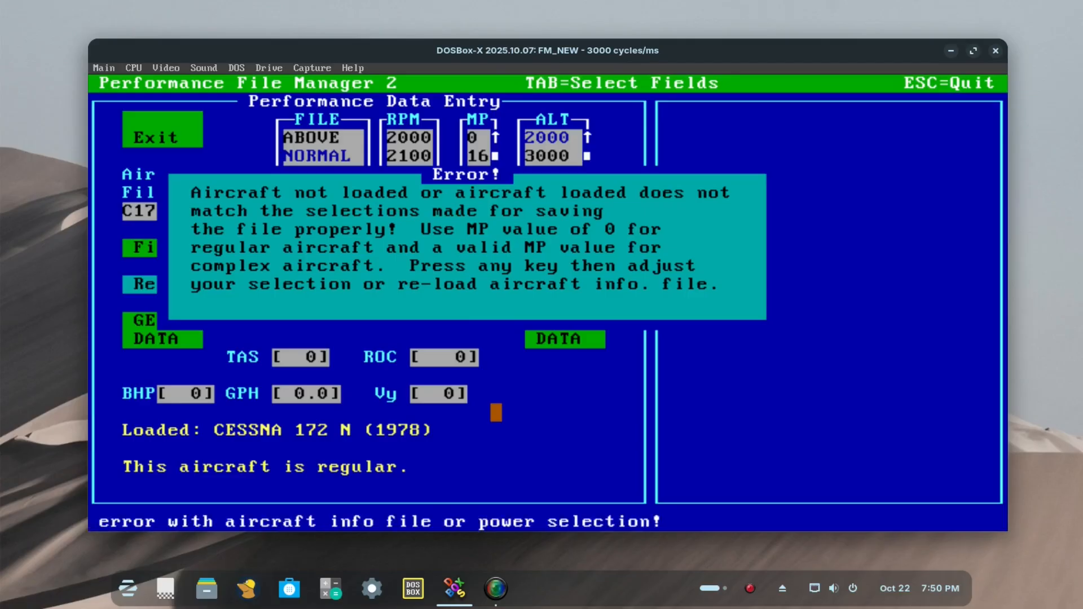
{"action": "key", "text": "space"}
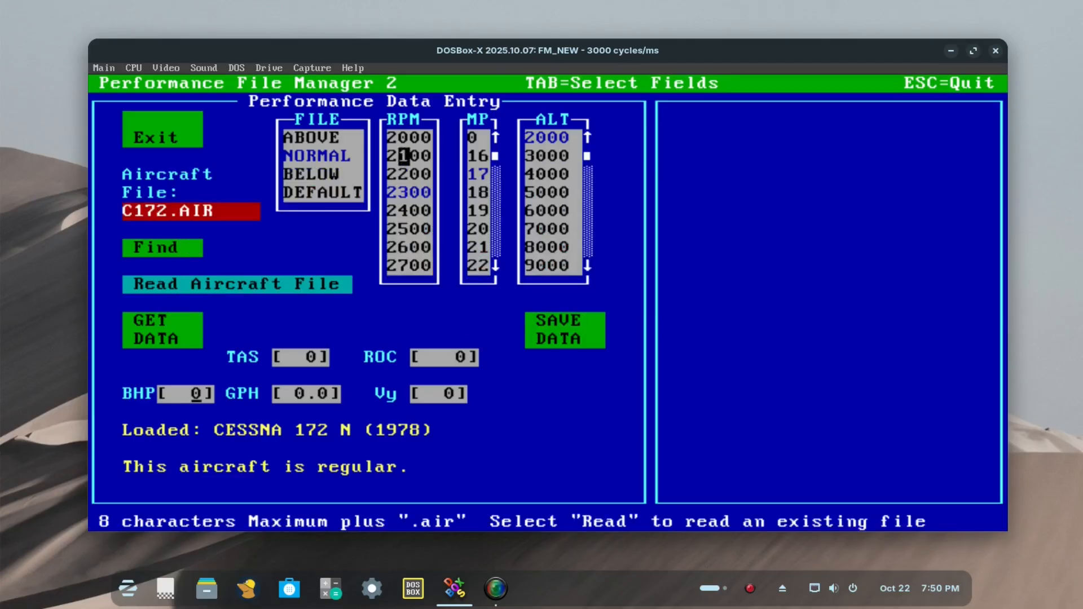
Step: Set manifold pressure to 0 and altitude to 3000, and retrieve the NORMAL record for 2300 RPM
{"action": "left_click", "coordinate": [478, 139]}
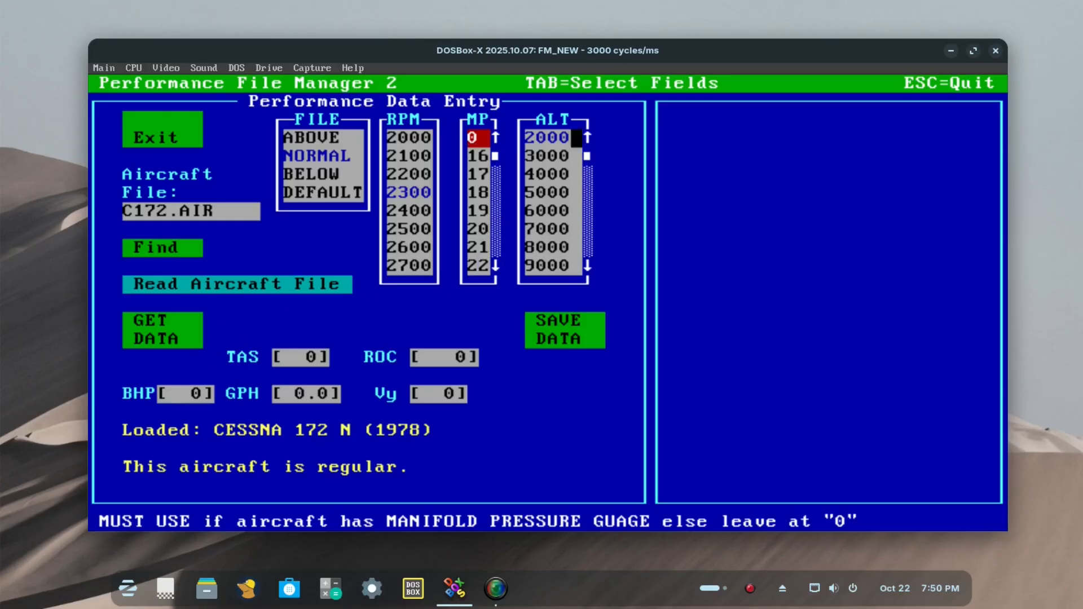
{"action": "left_click", "coordinate": [553, 156]}
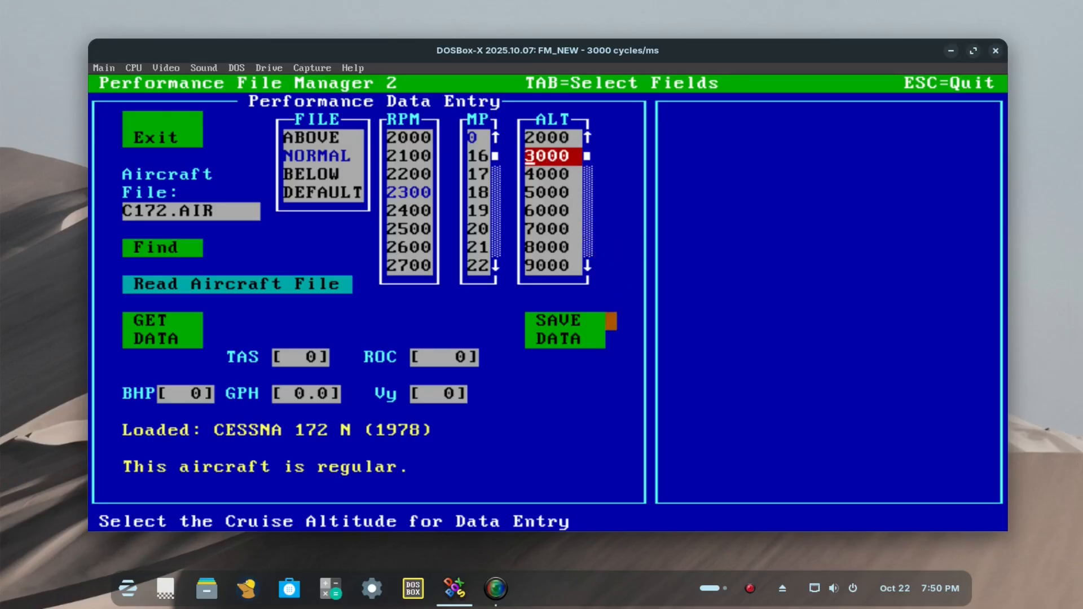
{"action": "left_click", "coordinate": [140, 341]}
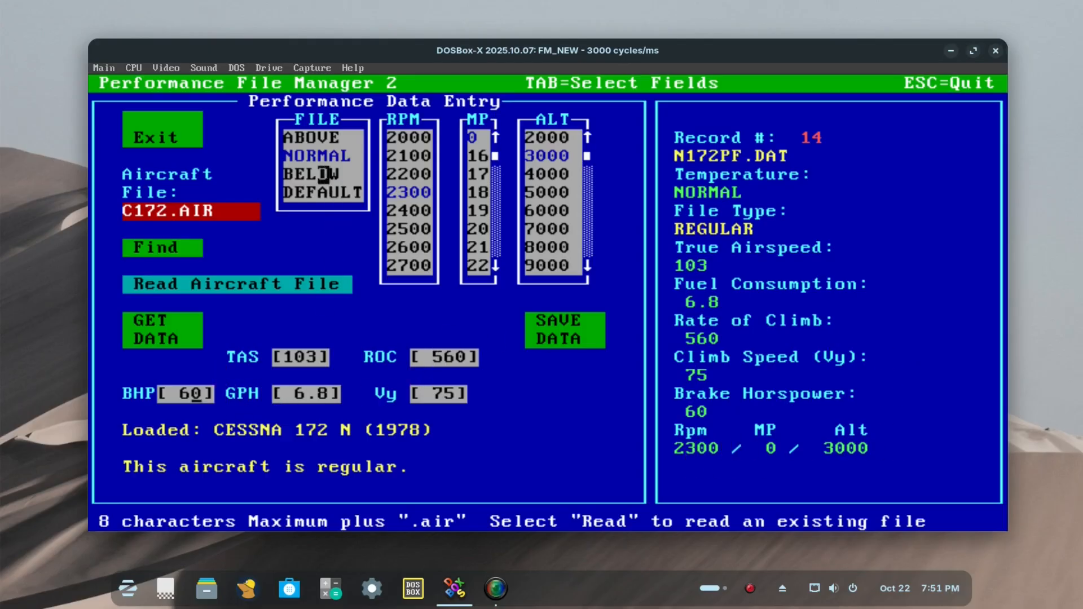
Step: Go through the atmospheric condition options, choose DEFAULT, and retrieve its record at altitude 3000
{"action": "left_click", "coordinate": [300, 137]}
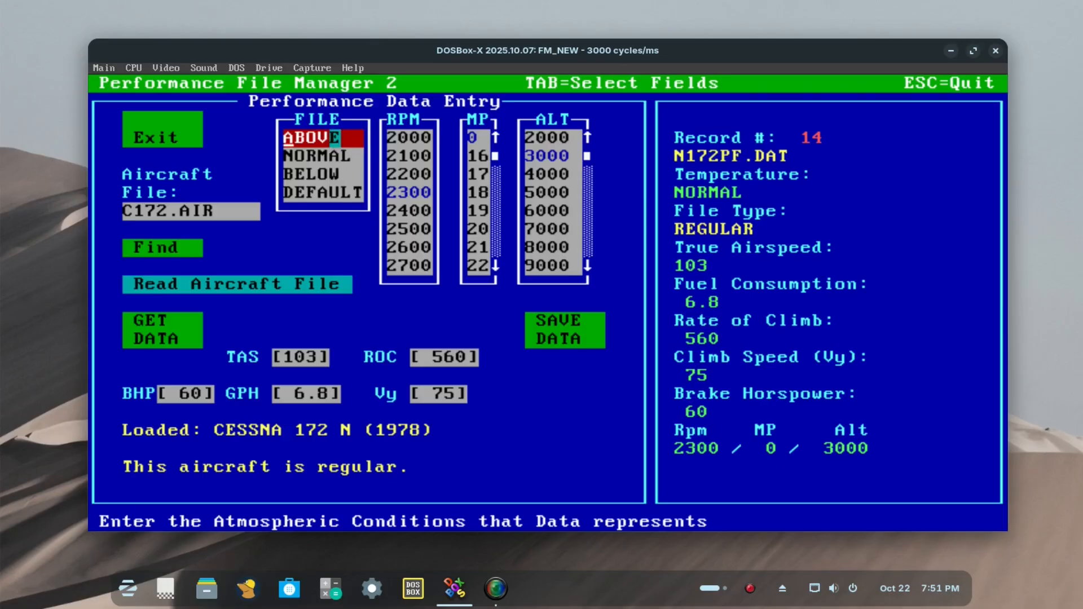
{"action": "left_click", "coordinate": [346, 156]}
{"action": "left_click", "coordinate": [324, 175]}
{"action": "left_click", "coordinate": [335, 138]}
{"action": "left_click", "coordinate": [335, 193]}
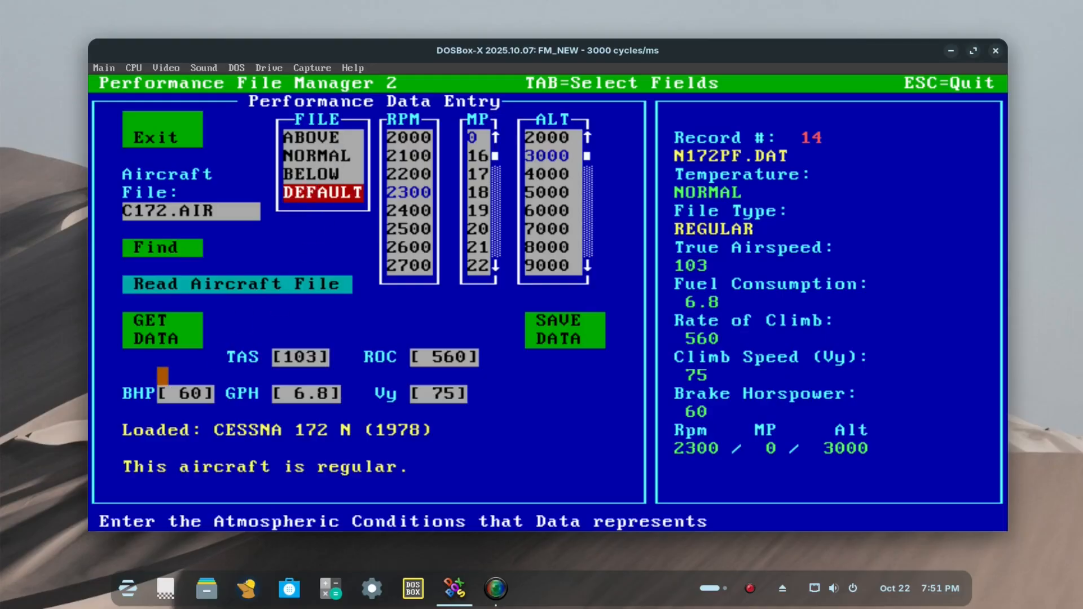
{"action": "left_click", "coordinate": [163, 339]}
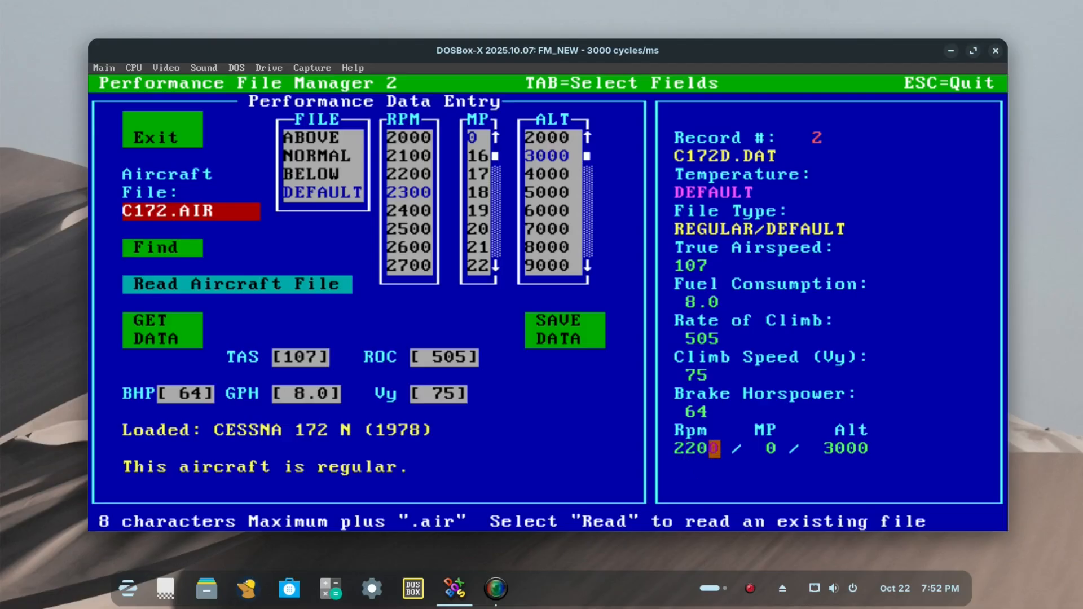
Step: Retrieve the DEFAULT performance record with cruise RPM set to 2200 and altitude to 3000
{"action": "left_click", "coordinate": [415, 174]}
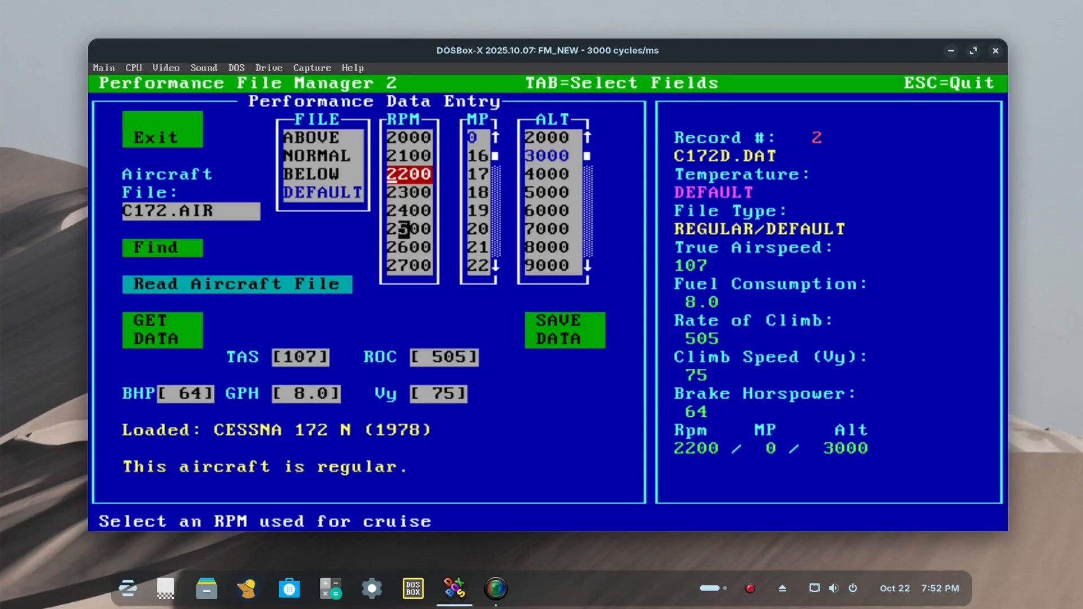
{"action": "left_click", "coordinate": [564, 155]}
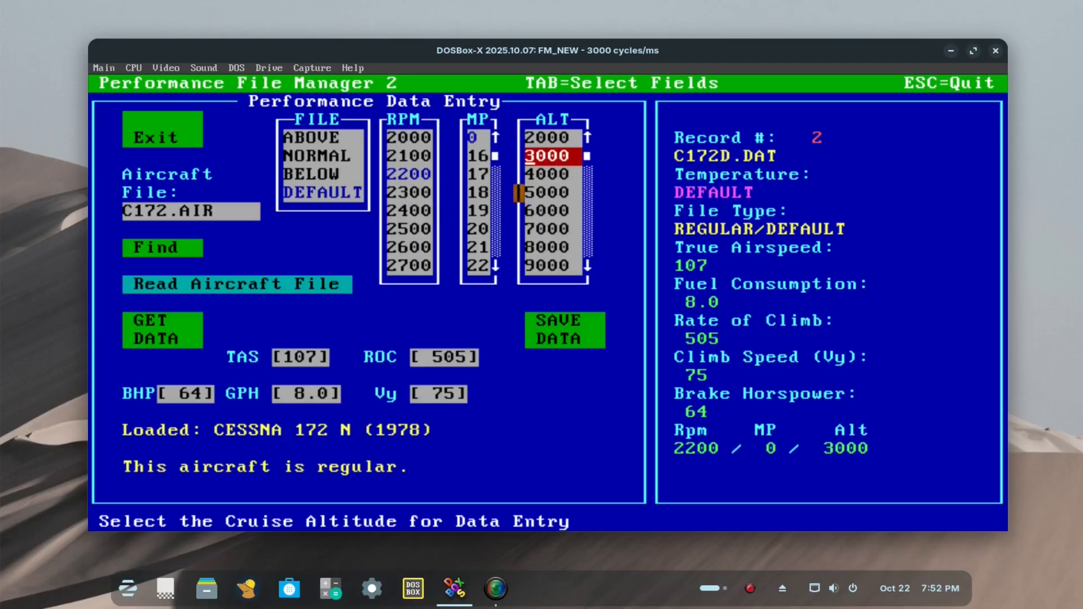
{"action": "left_click", "coordinate": [162, 339]}
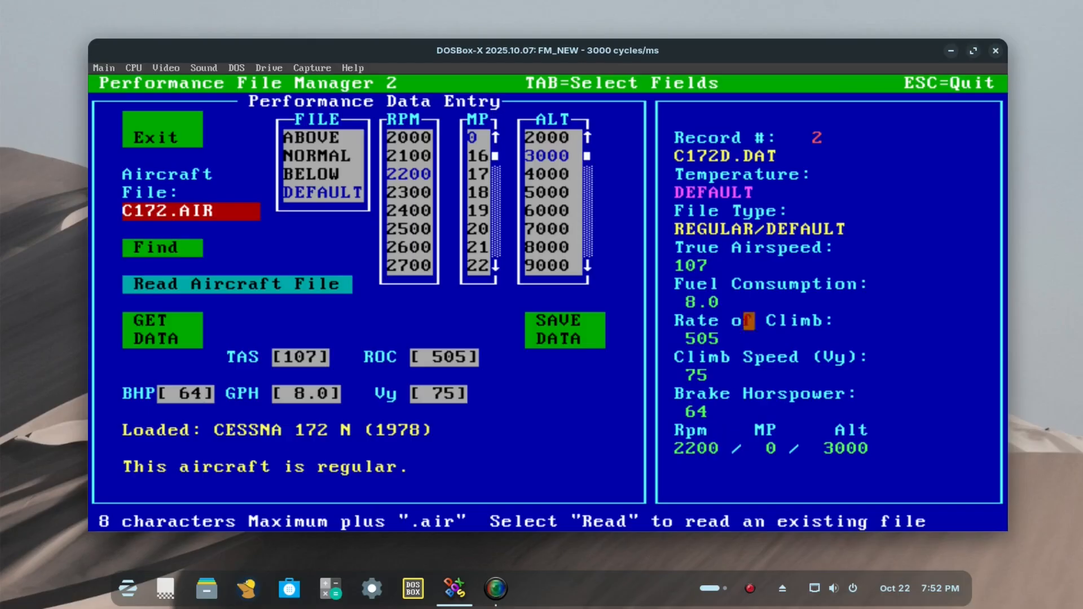
Step: Switch the conditions to NORMAL and retrieve the altitude 3000 records for 2200 RPM and for 2300 RPM
{"action": "left_click", "coordinate": [323, 138]}
{"action": "left_click", "coordinate": [323, 156]}
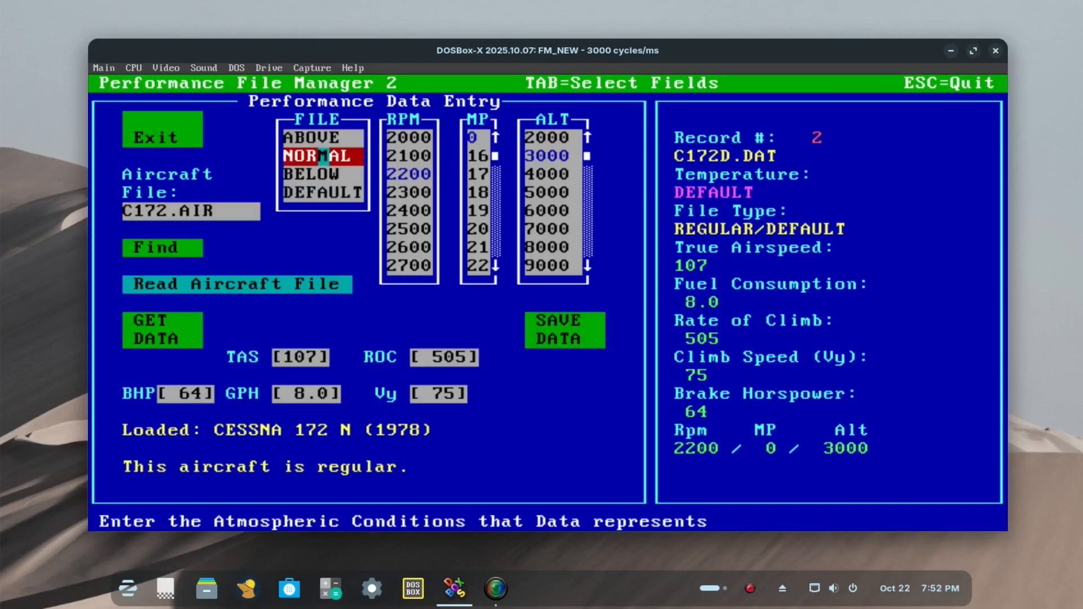
{"action": "left_click", "coordinate": [403, 192]}
{"action": "left_click", "coordinate": [408, 174]}
{"action": "left_click", "coordinate": [550, 156]}
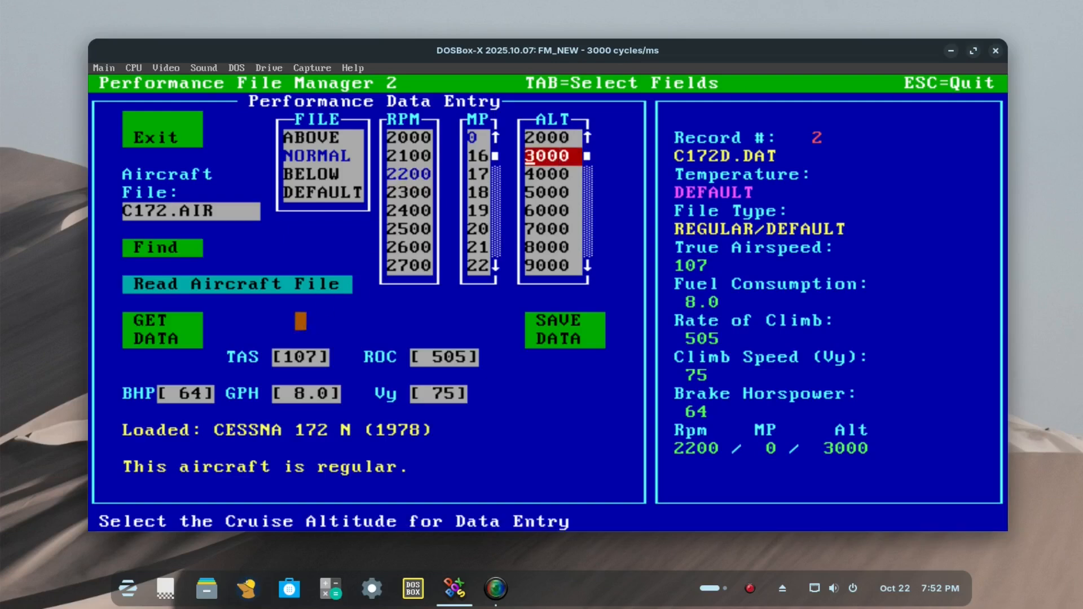
{"action": "left_click", "coordinate": [162, 321]}
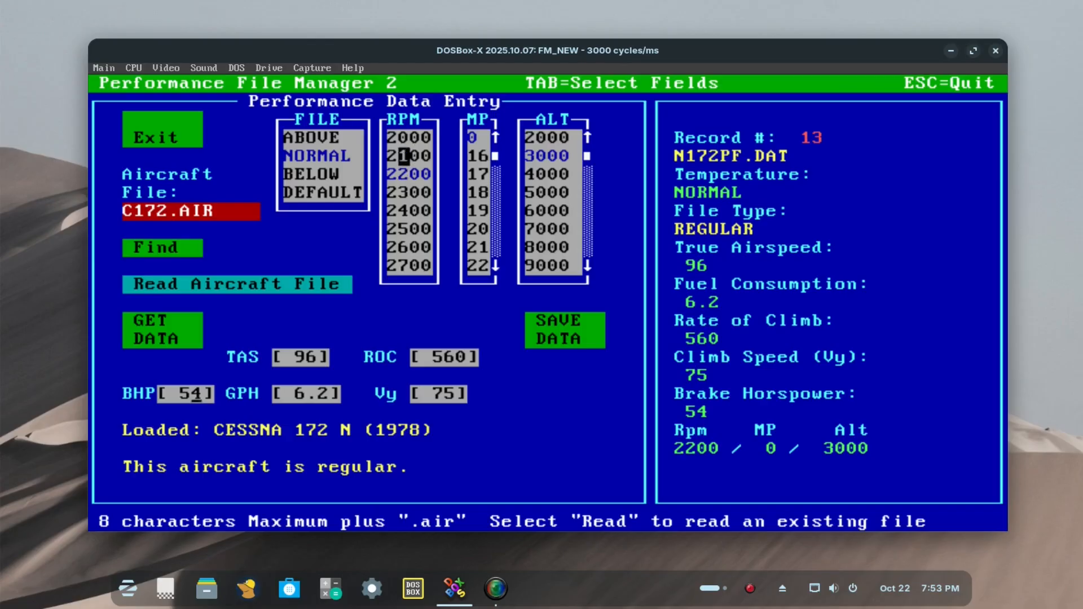
{"action": "left_click", "coordinate": [417, 193]}
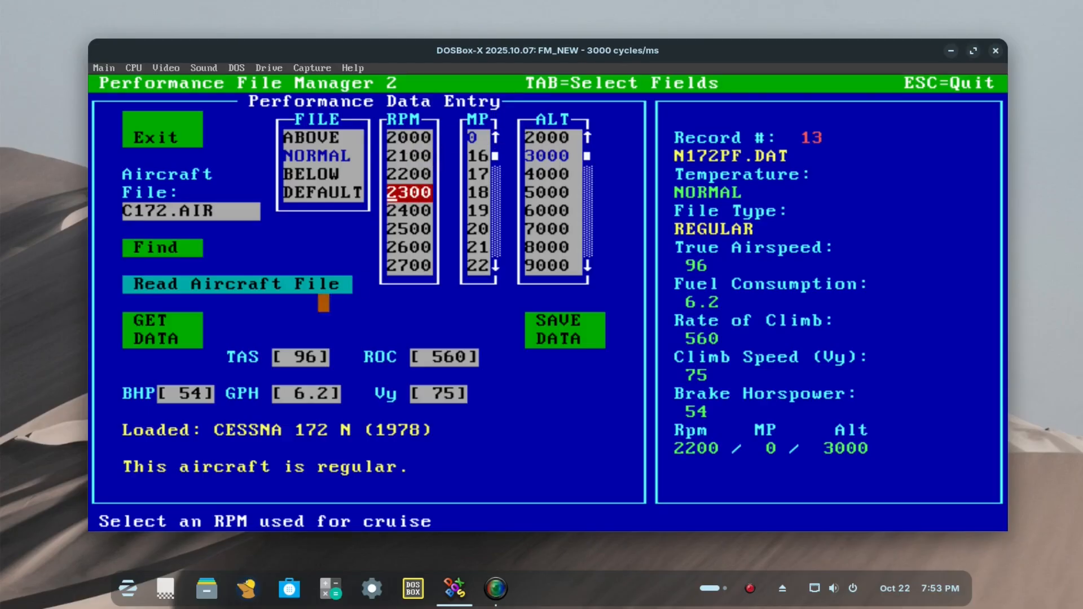
{"action": "left_click", "coordinate": [151, 339]}
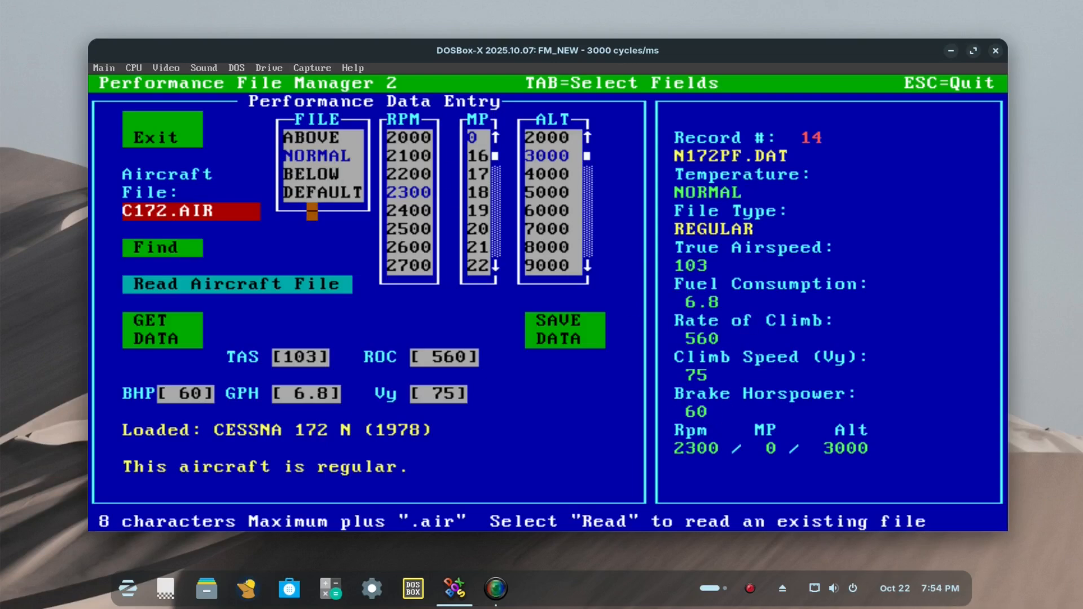
Step: Retrieve the NORMAL record with cruise RPM set to 2000 and altitude set to 2000
{"action": "left_click", "coordinate": [324, 156]}
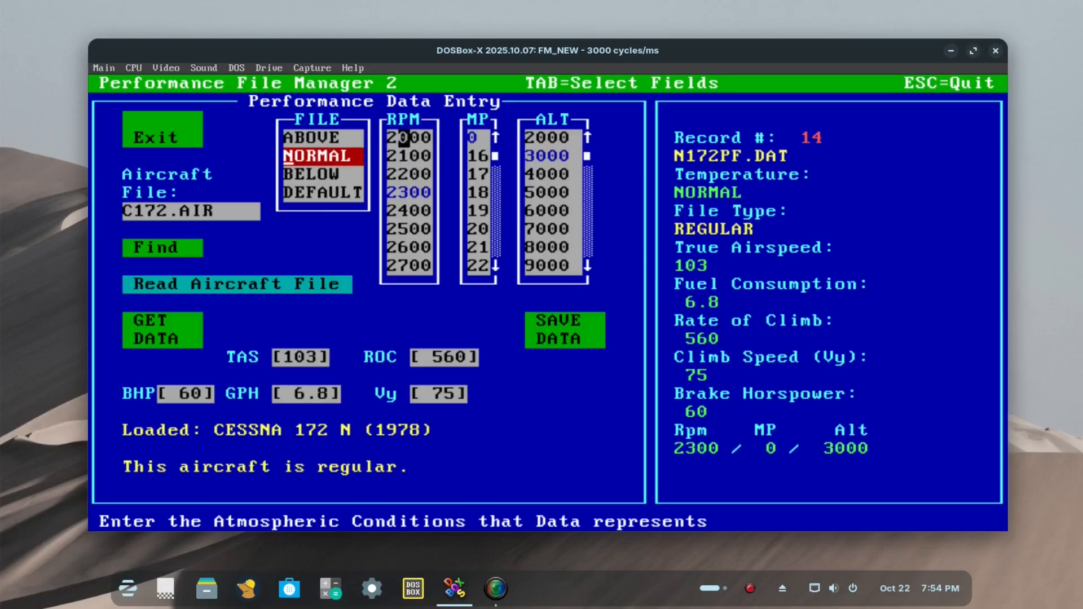
{"action": "left_click", "coordinate": [405, 137]}
{"action": "left_click", "coordinate": [547, 157]}
{"action": "left_click", "coordinate": [550, 138]}
{"action": "left_click", "coordinate": [162, 321]}
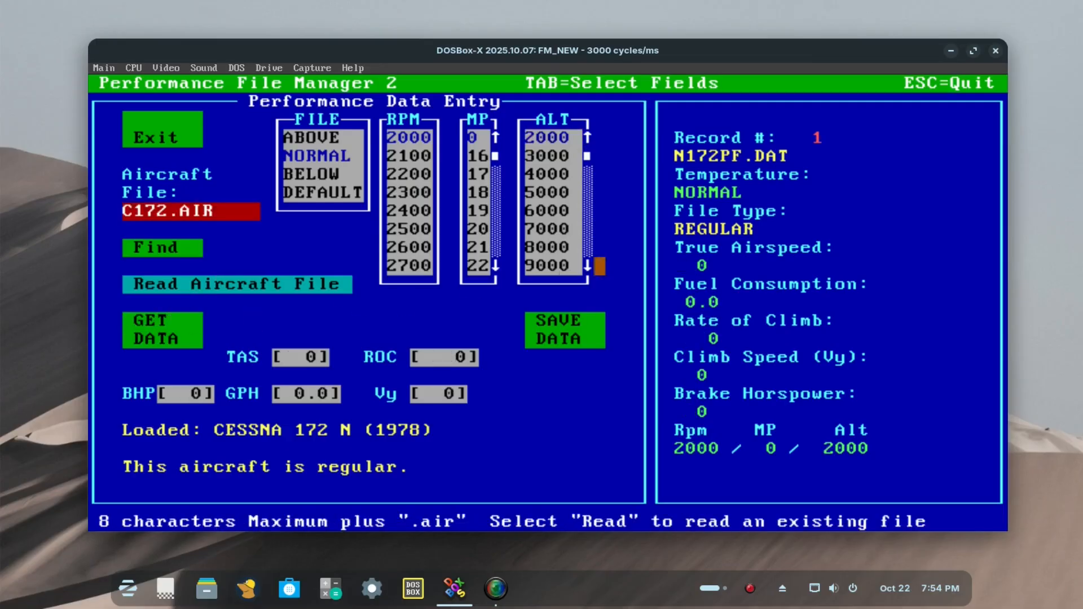
Step: Retrieve the NORMAL altitude 2000 records in turn for 2100, 2200, 2300 and 2400 RPM
{"action": "left_click", "coordinate": [416, 155]}
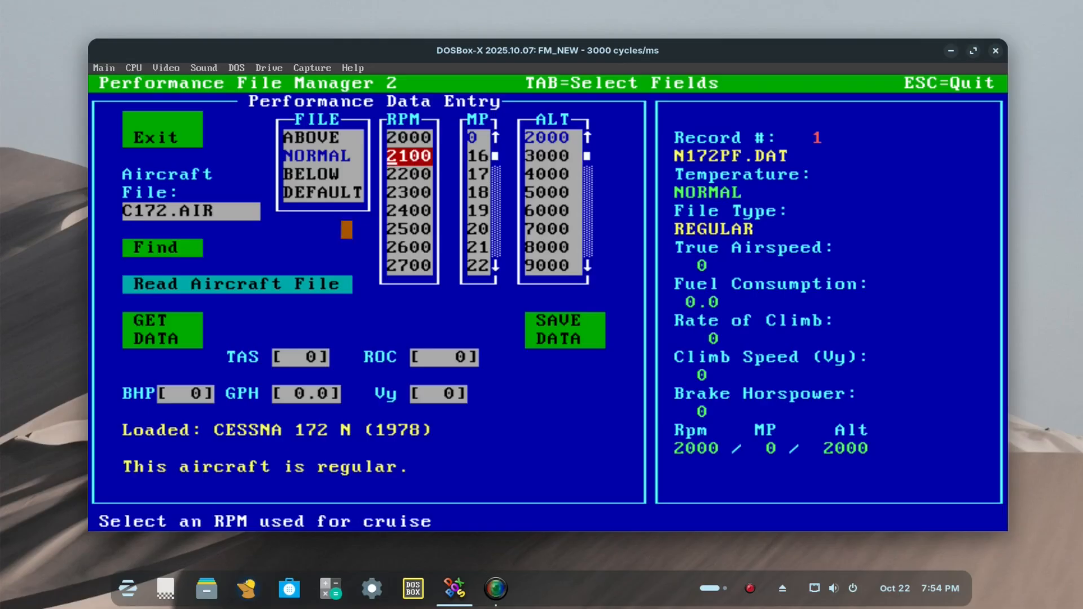
{"action": "left_click", "coordinate": [174, 320]}
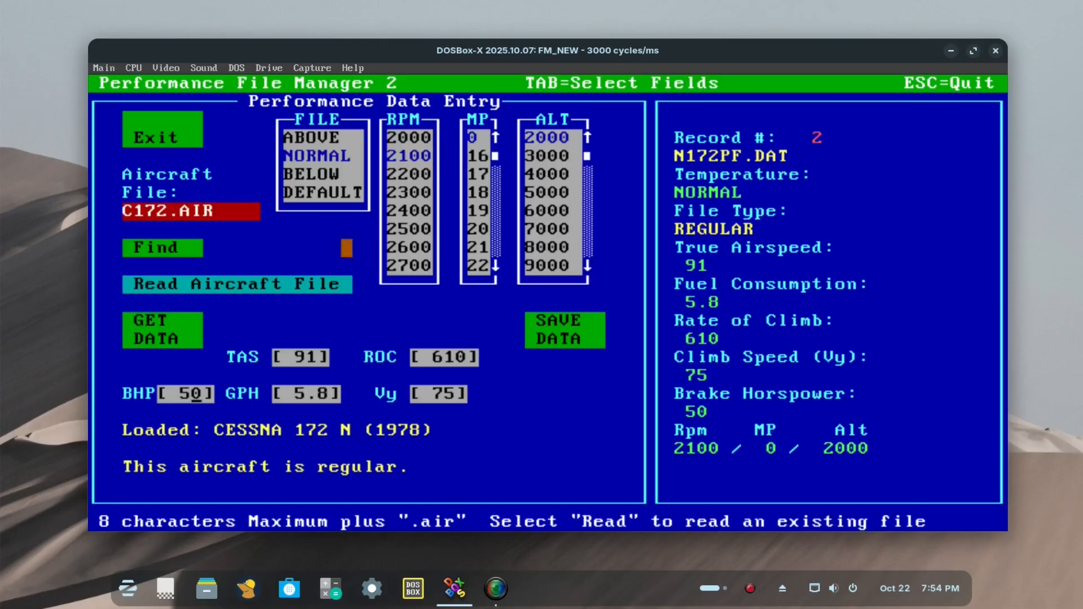
{"action": "left_click", "coordinate": [416, 174]}
{"action": "left_click", "coordinate": [174, 340]}
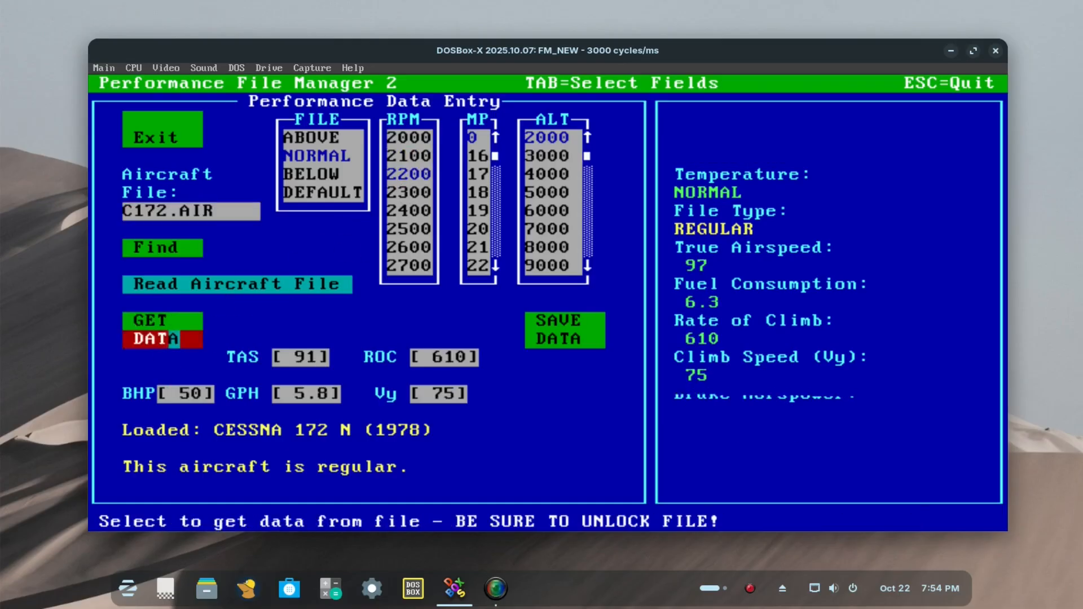
{"action": "left_click", "coordinate": [404, 193]}
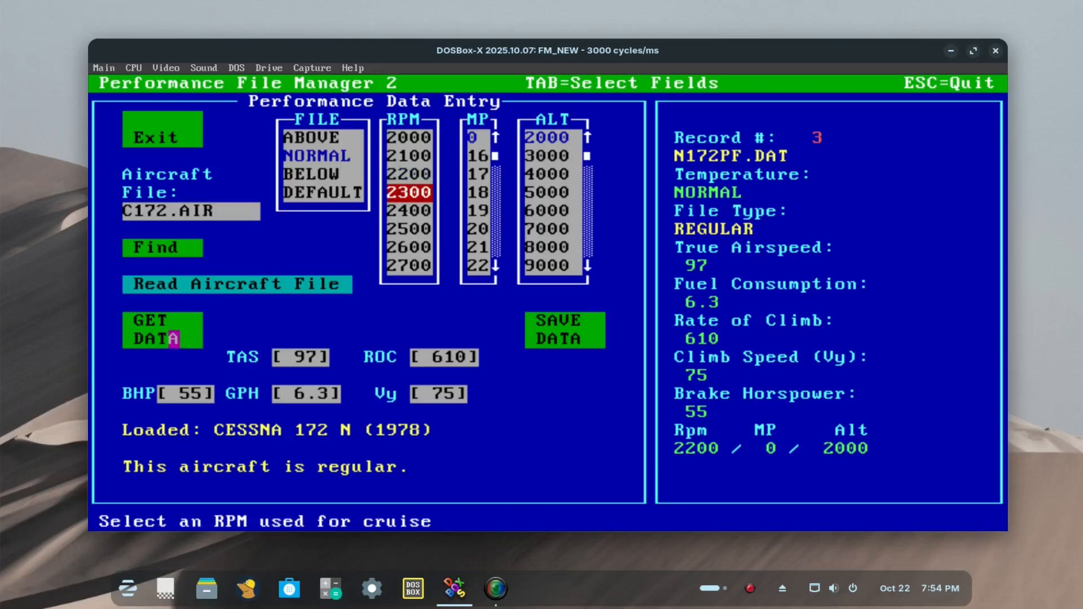
{"action": "left_click", "coordinate": [175, 339]}
{"action": "left_click", "coordinate": [416, 210]}
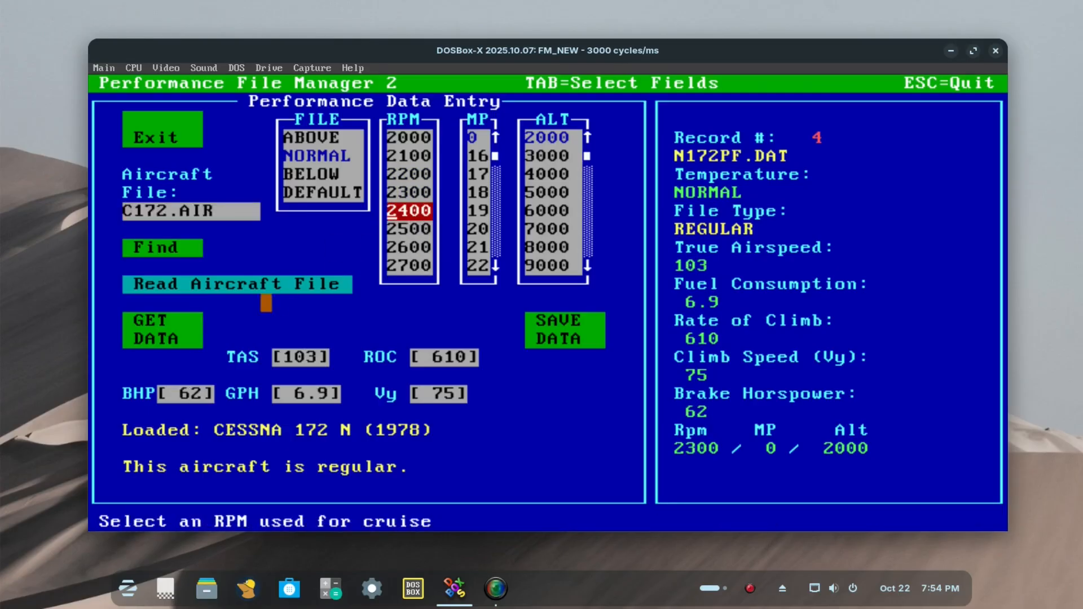
{"action": "left_click", "coordinate": [175, 339]}
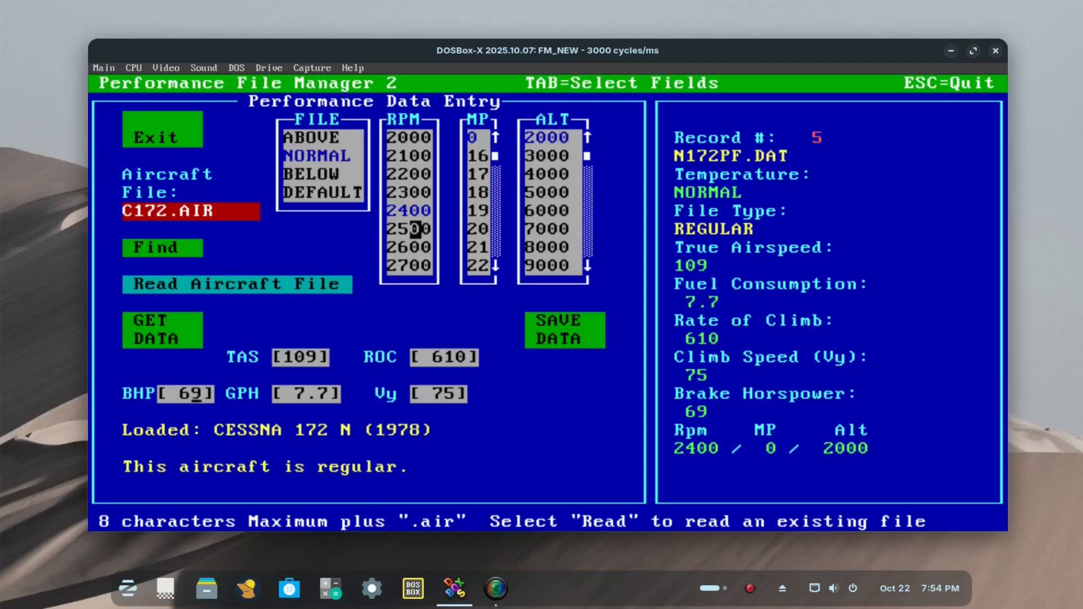
Step: Set altitude to 3000 and cruise RPM to 2000, and retrieve the matching NORMAL record
{"action": "left_click", "coordinate": [554, 156]}
{"action": "left_click", "coordinate": [405, 137]}
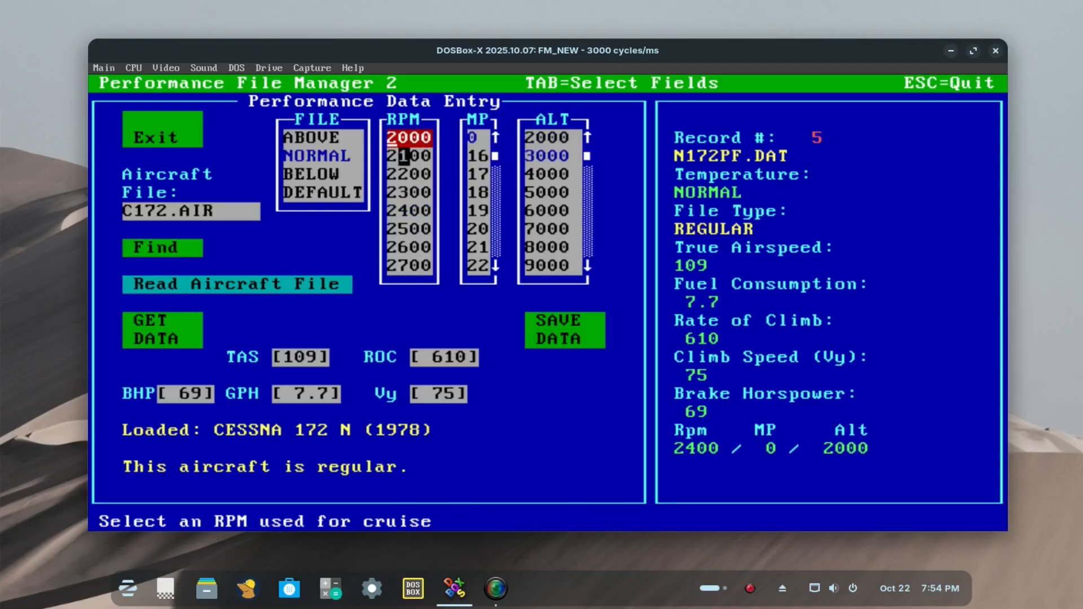
{"action": "left_click", "coordinate": [163, 320]}
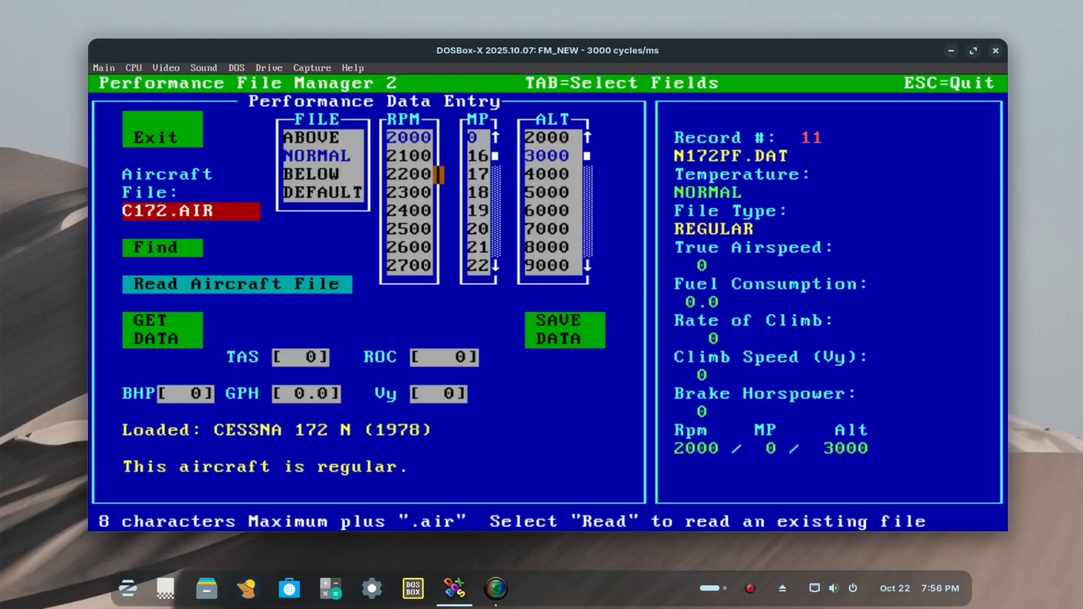
Step: Retrieve the NORMAL record for 2100 RPM, manifold pressure 0 and altitude 3000
{"action": "left_click", "coordinate": [410, 155]}
{"action": "left_click", "coordinate": [484, 137]}
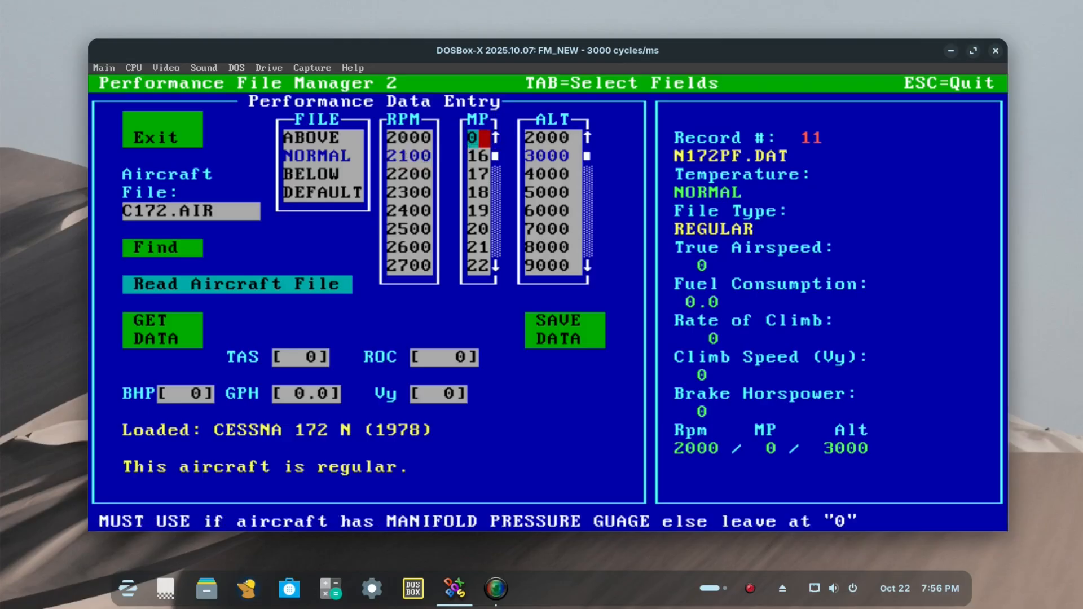
{"action": "left_click", "coordinate": [554, 156]}
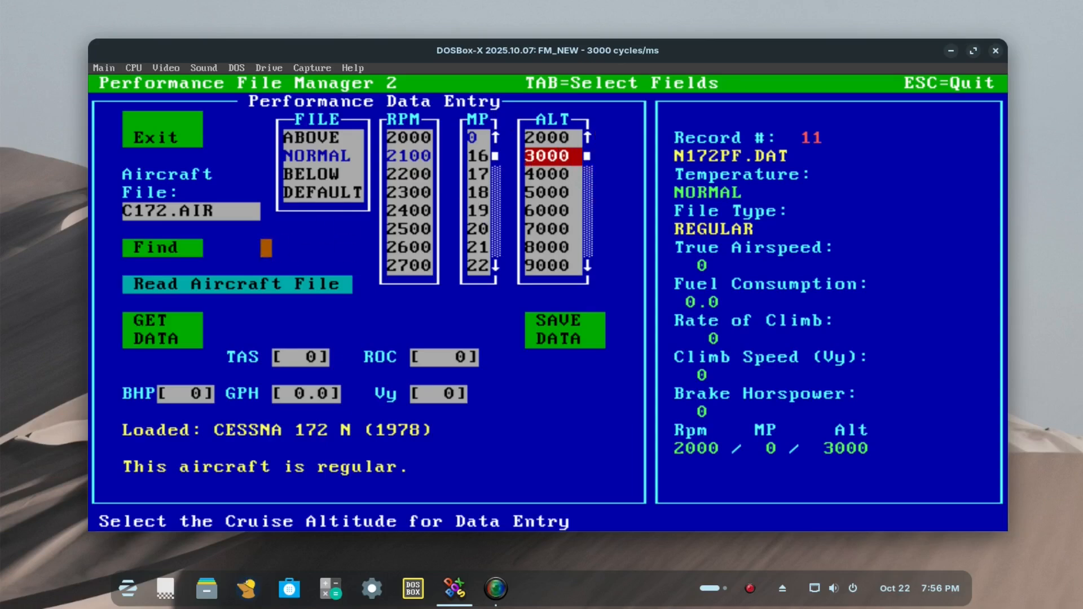
{"action": "left_click", "coordinate": [173, 339]}
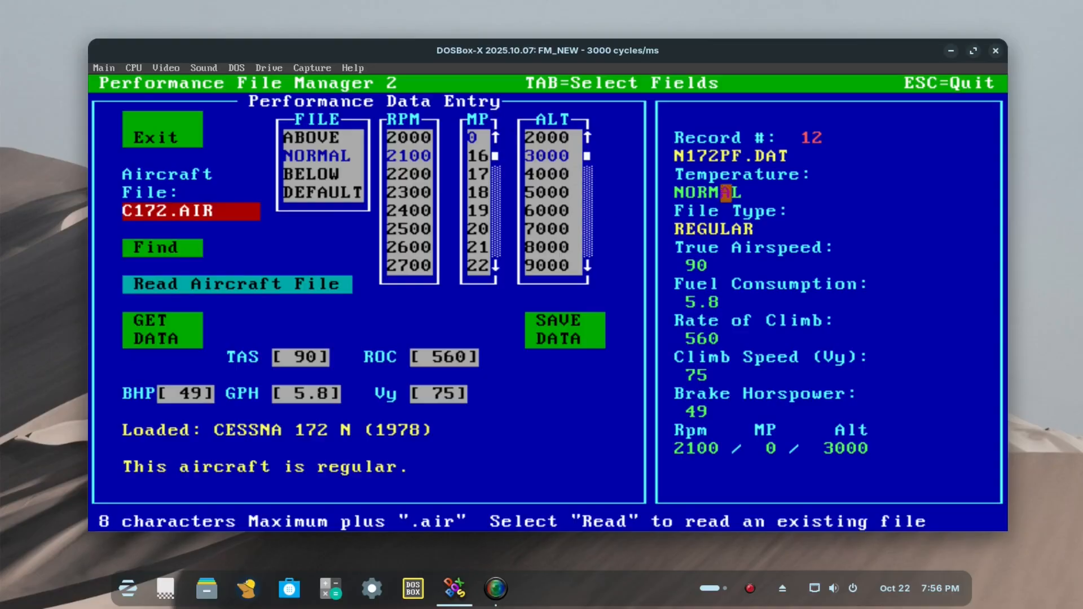
Step: Retrieve the NORMAL records for 2200 RPM at altitude 3000 and for 2000 RPM at altitude 2000
{"action": "left_click", "coordinate": [415, 174]}
{"action": "left_click", "coordinate": [186, 322]}
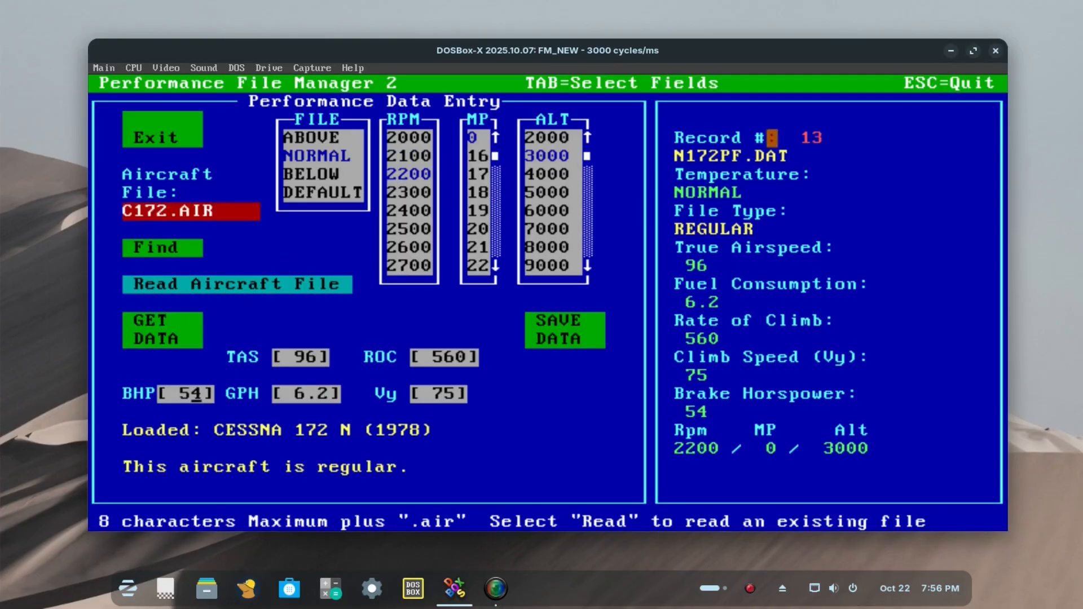
{"action": "left_click", "coordinate": [553, 137]}
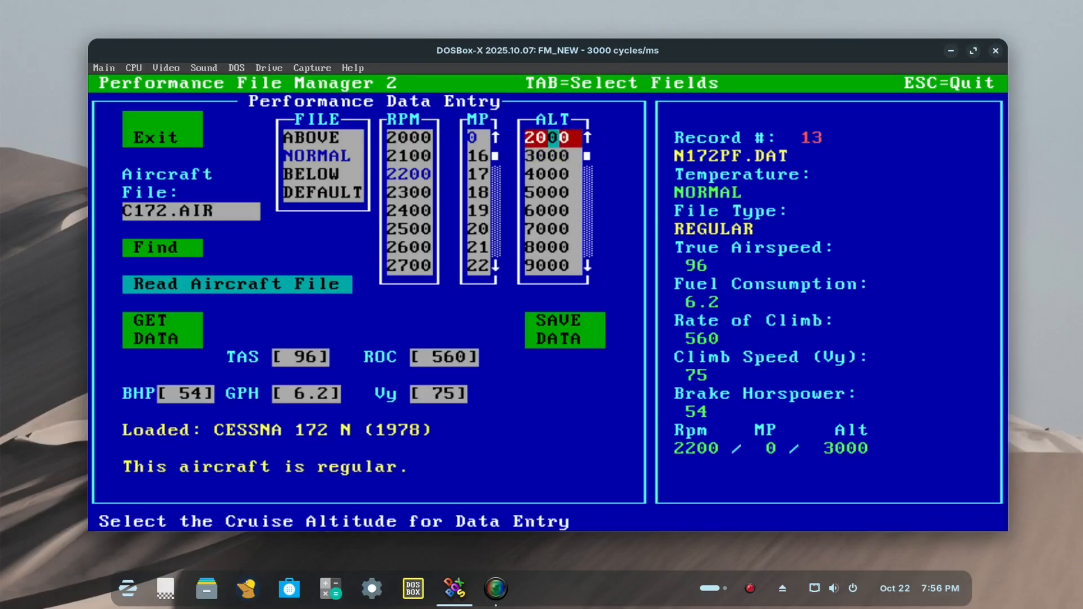
{"action": "left_click", "coordinate": [404, 137]}
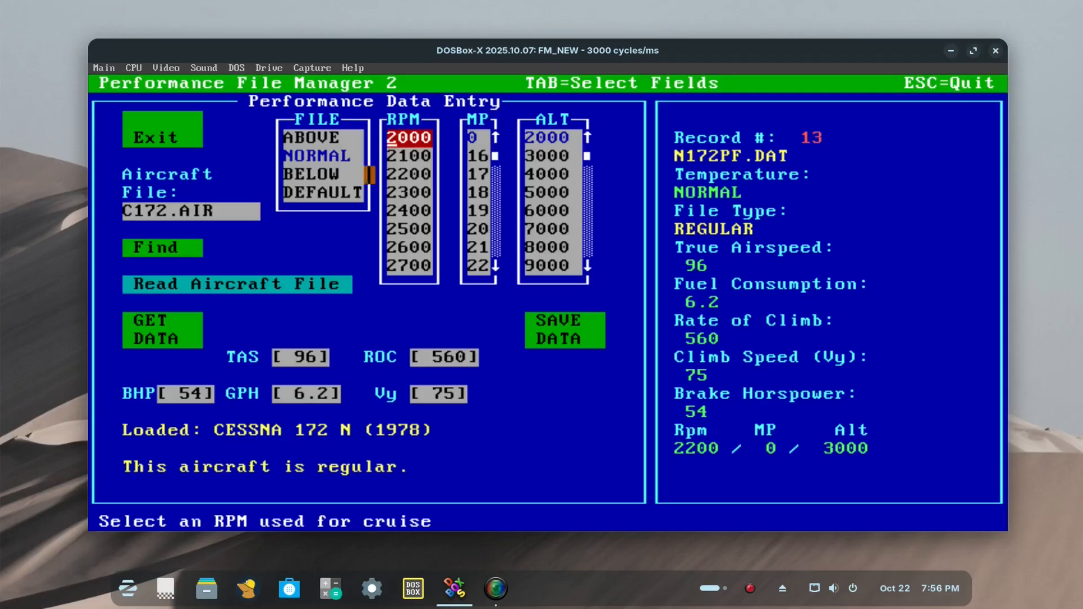
{"action": "left_click", "coordinate": [335, 156]}
{"action": "left_click", "coordinate": [186, 321]}
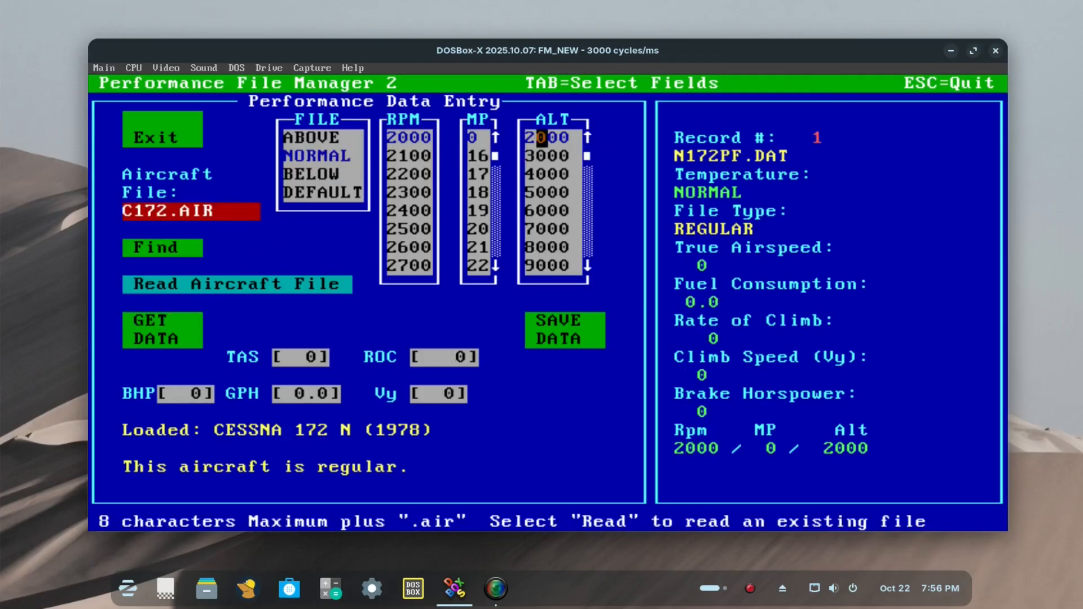
Step: Retrieve the NORMAL record for 2000 RPM at altitude 3000 and go through its TAS, ROC, Vy and BHP fields
{"action": "left_click", "coordinate": [553, 156]}
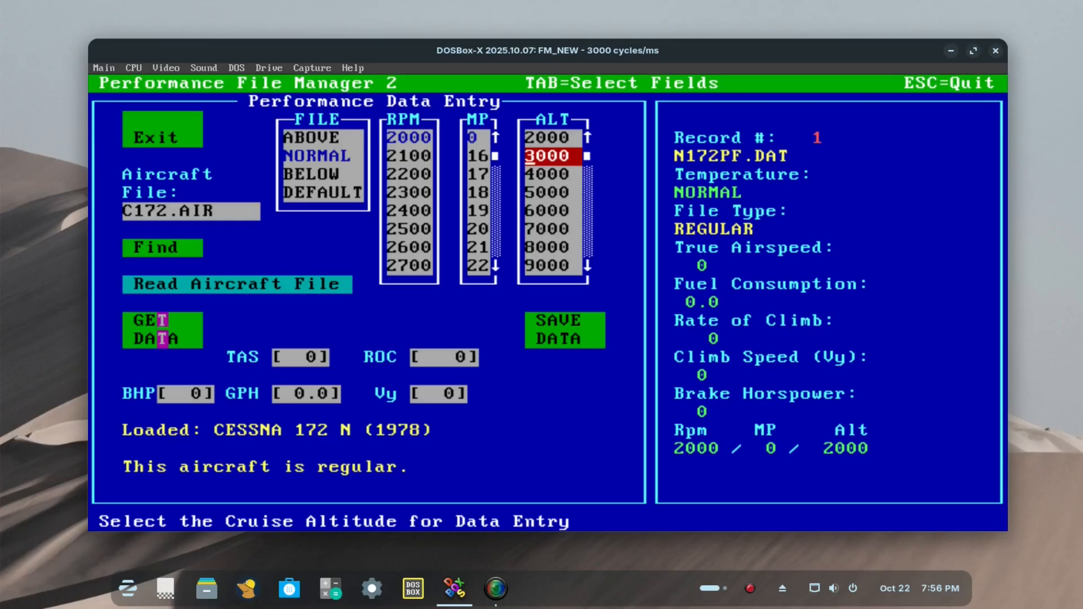
{"action": "left_click", "coordinate": [163, 321]}
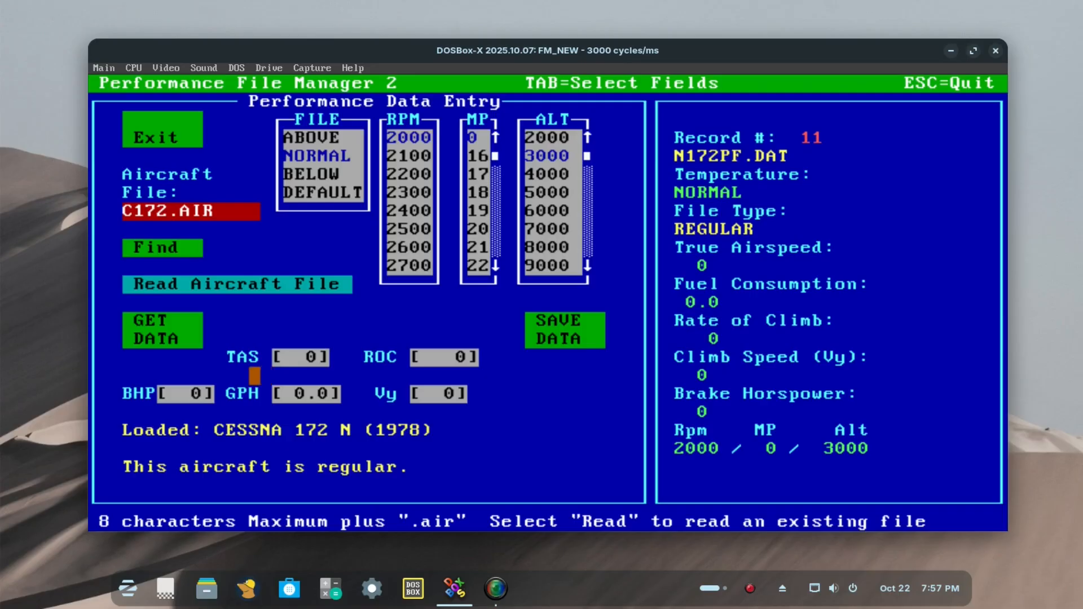
{"action": "left_click", "coordinate": [289, 357]}
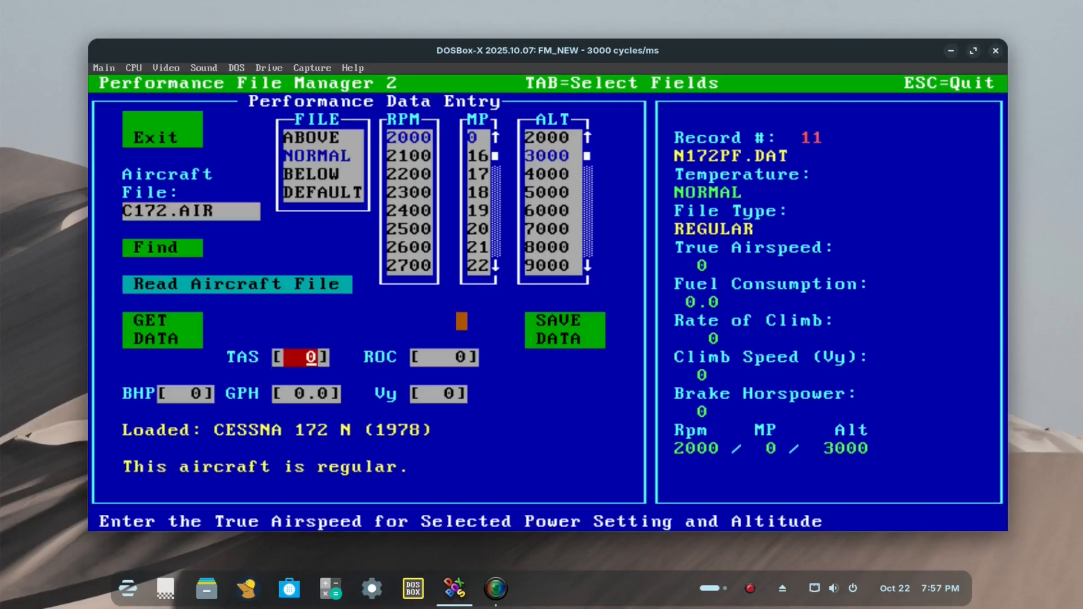
{"action": "left_click", "coordinate": [449, 357]}
{"action": "left_click", "coordinate": [439, 394]}
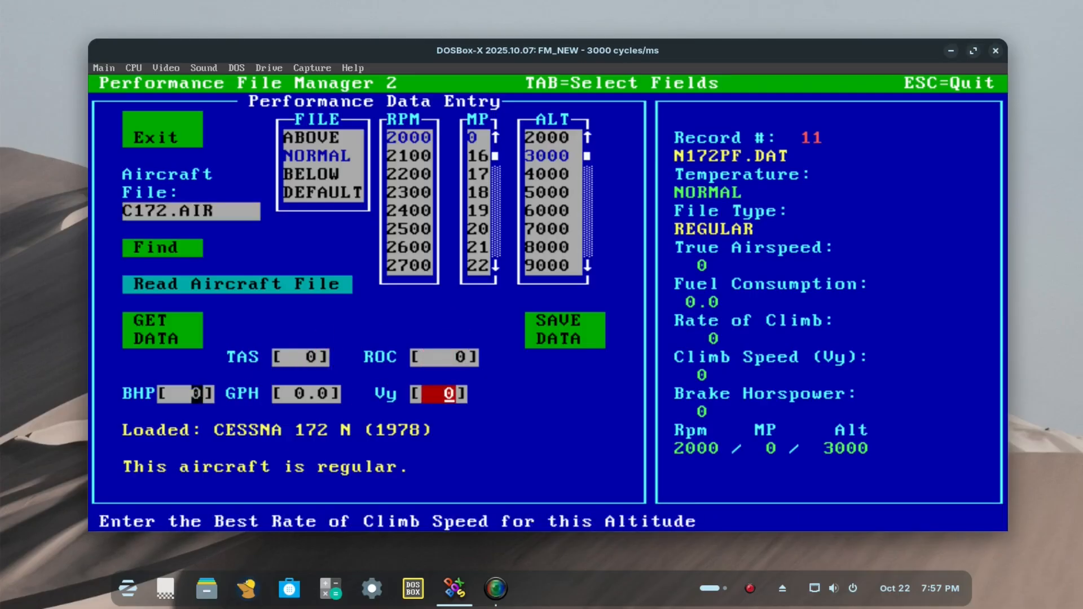
{"action": "left_click", "coordinate": [196, 393]}
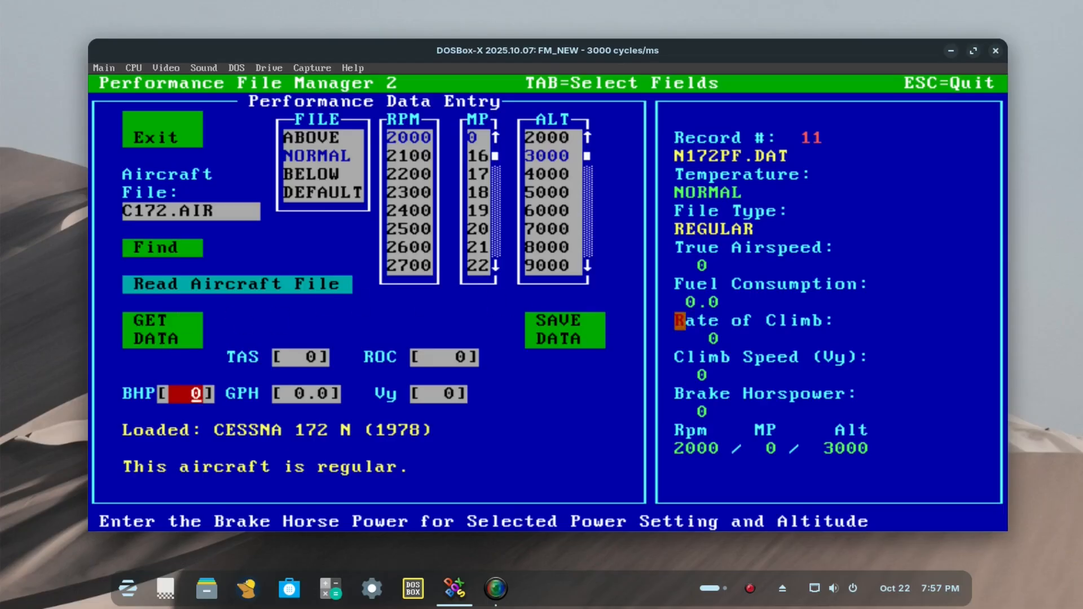
Step: Retrieve the NORMAL record for 2300 RPM at altitude 3000
{"action": "left_click", "coordinate": [401, 156]}
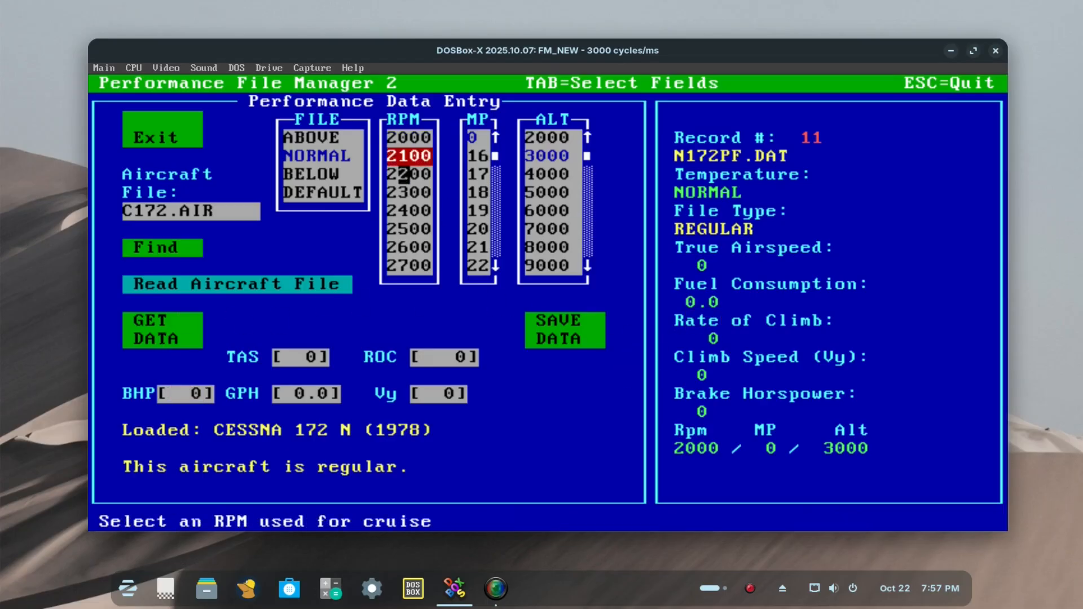
{"action": "left_click", "coordinate": [399, 193]}
{"action": "left_click", "coordinate": [541, 174]}
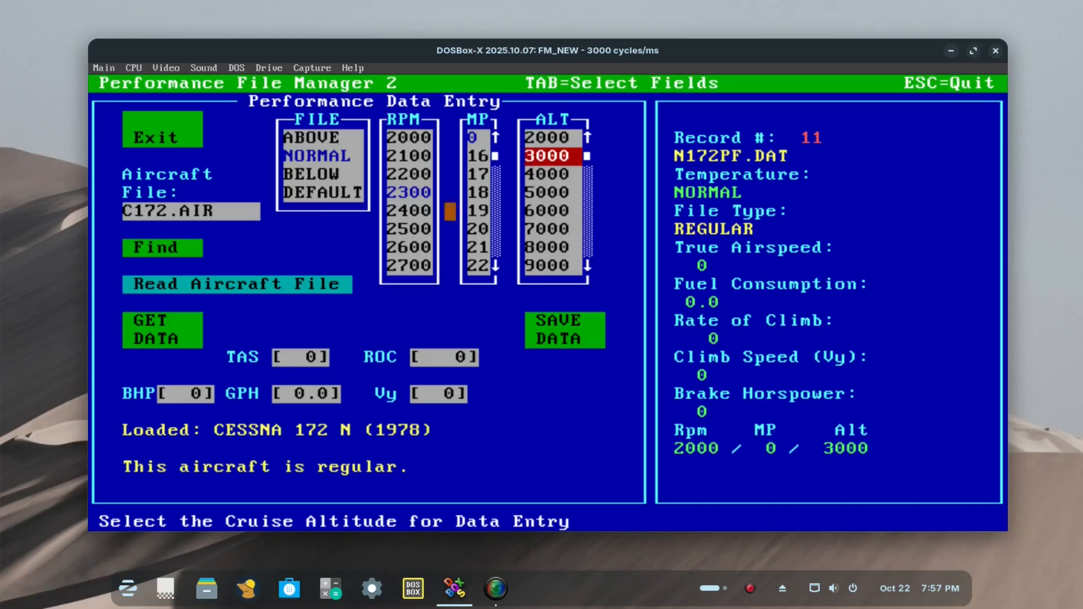
{"action": "left_click", "coordinate": [151, 339]}
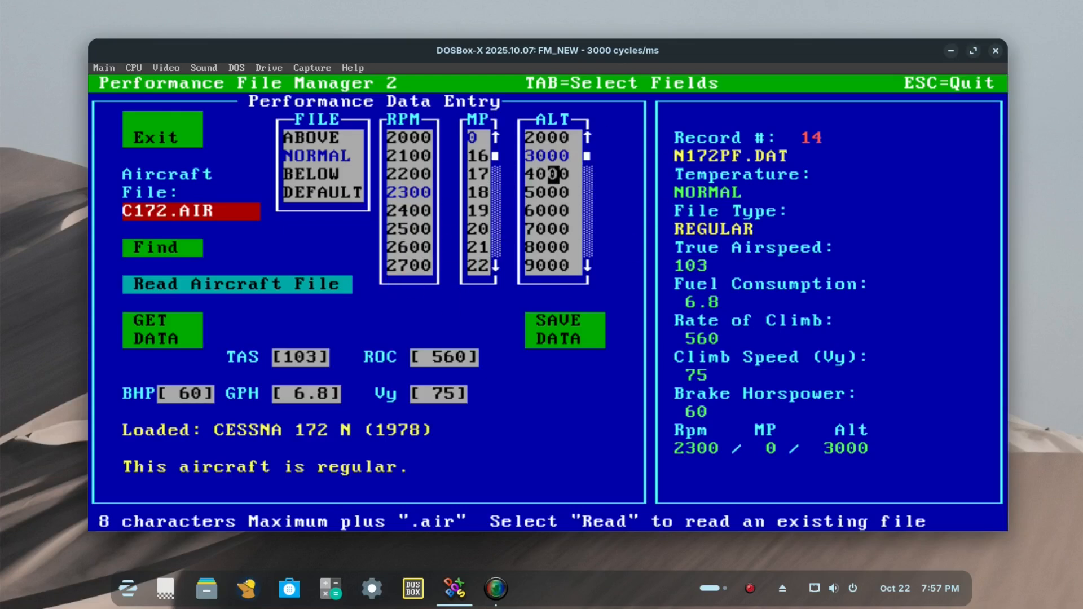
Step: Go through the ABOVE and BELOW conditions, and retrieve the DEFAULT record for 2300 RPM at altitude 3000
{"action": "left_click", "coordinate": [312, 137]}
{"action": "left_click", "coordinate": [312, 174]}
{"action": "left_click", "coordinate": [324, 137]}
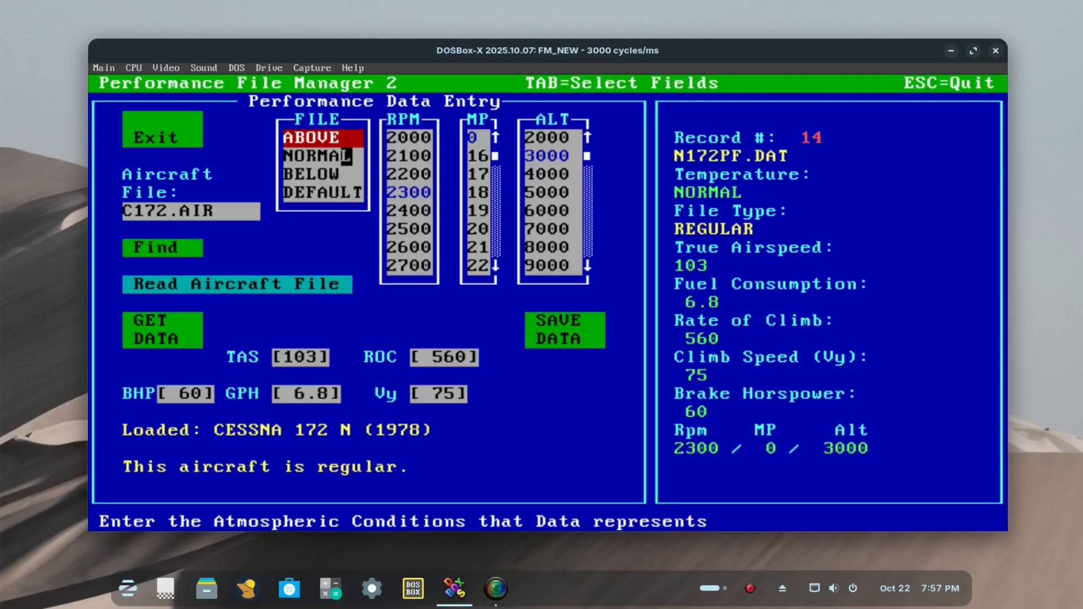
{"action": "left_click", "coordinate": [346, 193]}
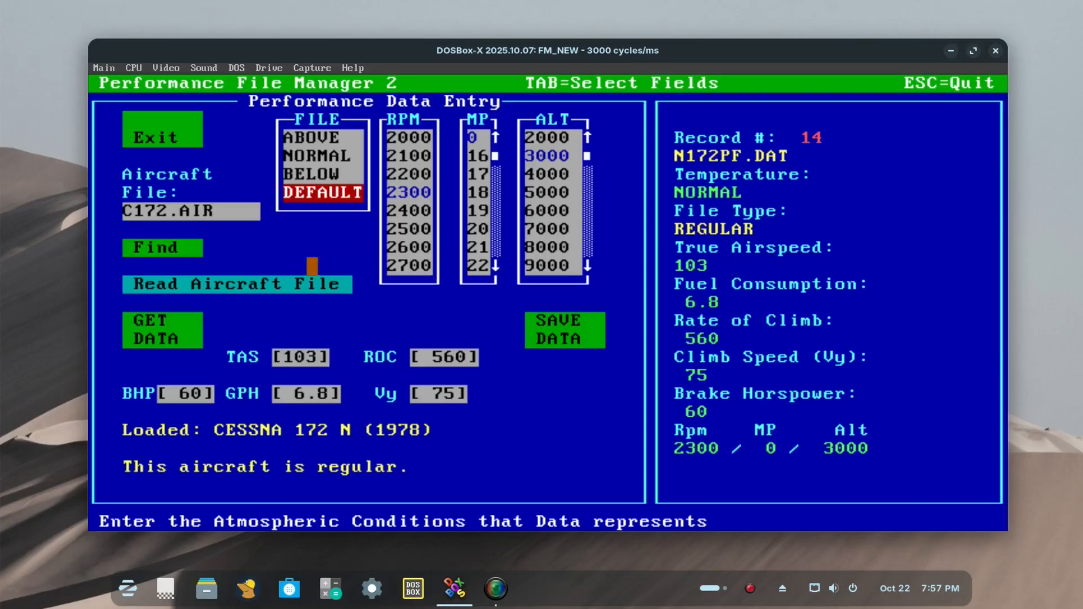
{"action": "left_click", "coordinate": [197, 325]}
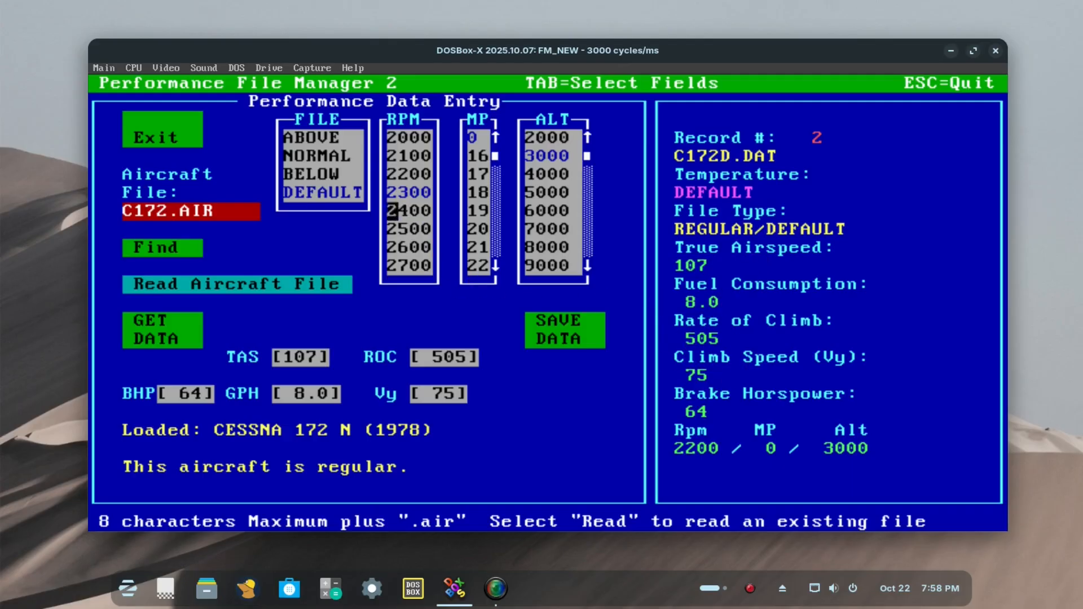
Step: Retrieve the DEFAULT record with cruise RPM set to 2500, keeping altitude 3000 selected
{"action": "left_click", "coordinate": [416, 228]}
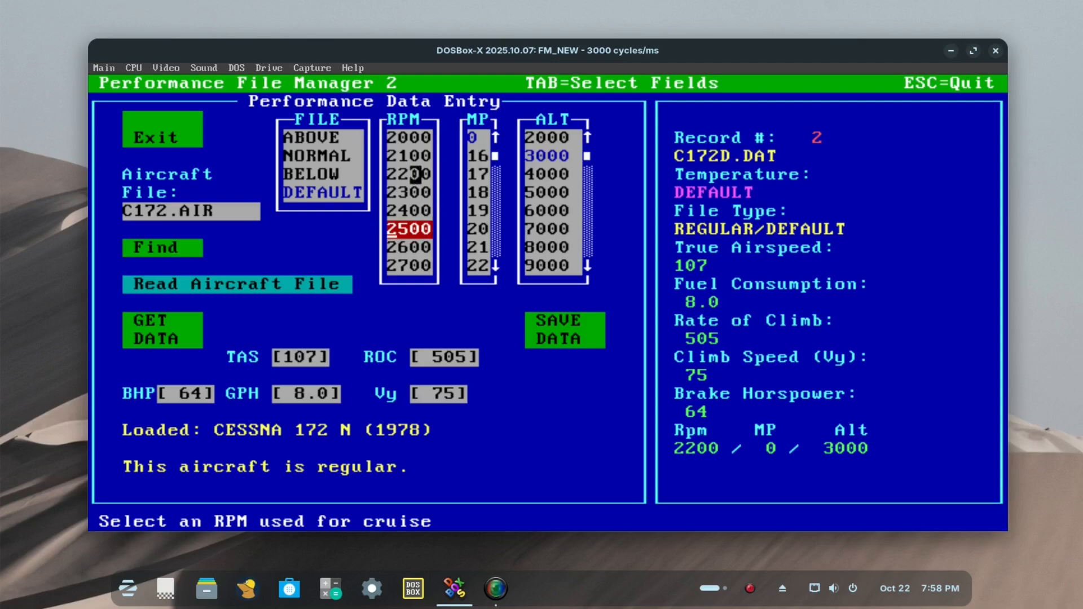
{"action": "left_click", "coordinate": [150, 339]}
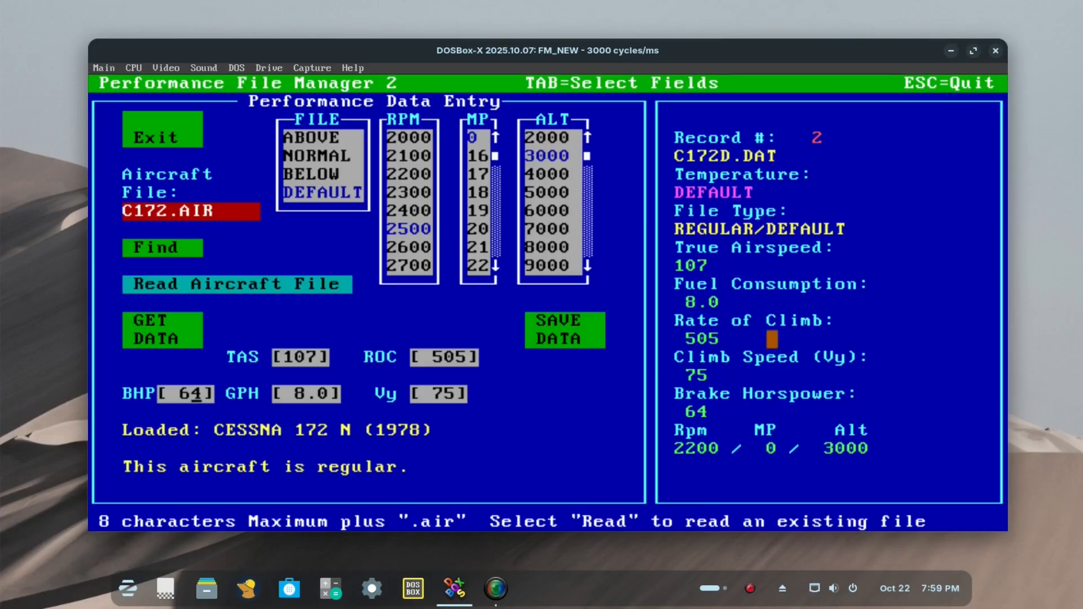
{"action": "left_click", "coordinate": [564, 156]}
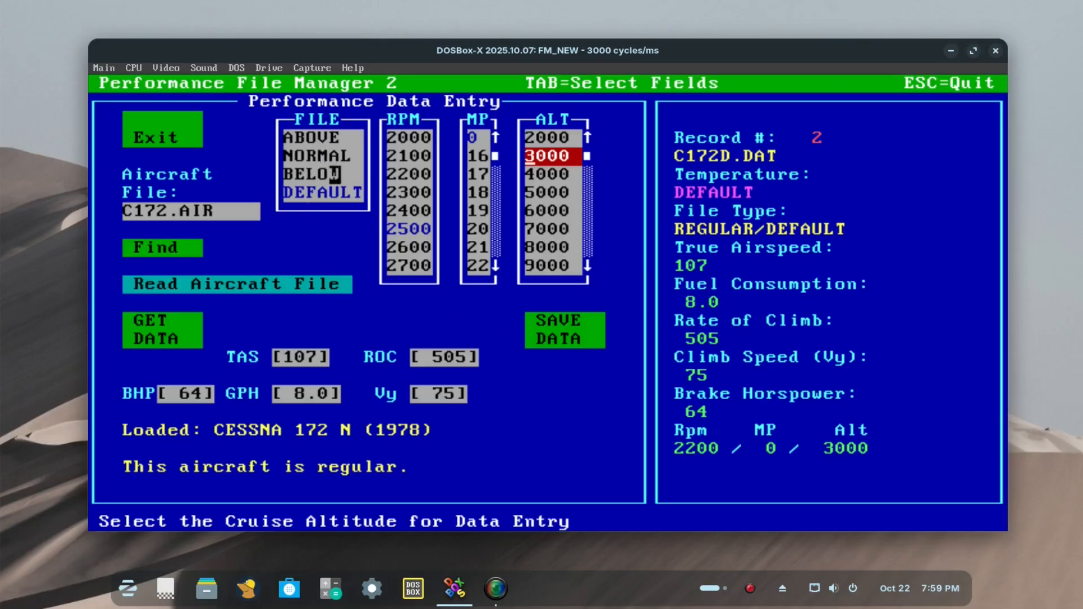
Step: Go through the ABOVE and BELOW conditions, settle on NORMAL, and go to the GPH fuel consumption field
{"action": "left_click", "coordinate": [323, 156]}
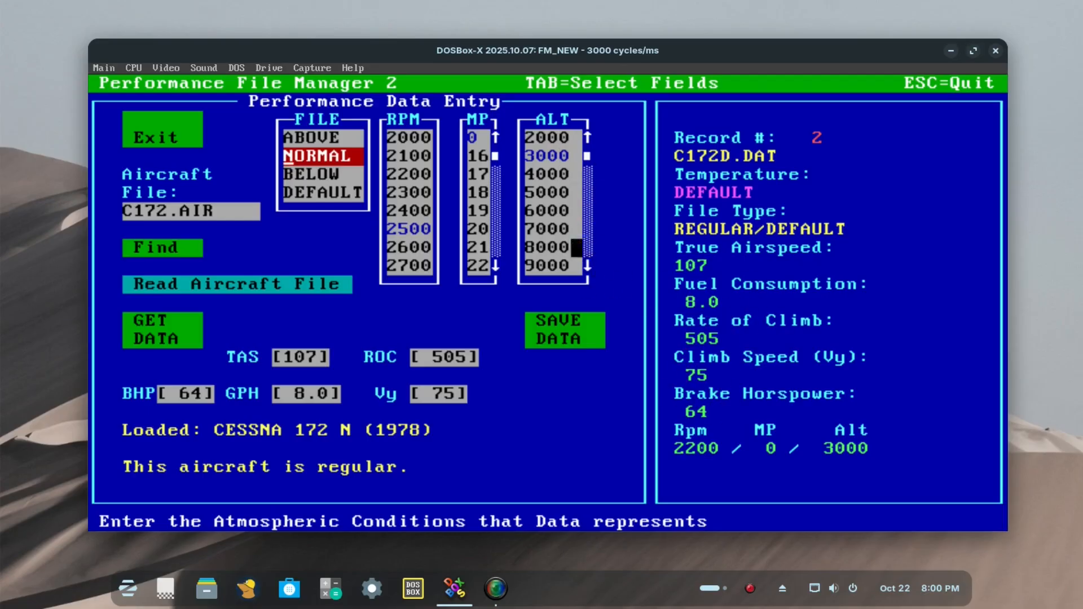
{"action": "left_click", "coordinate": [312, 137]}
{"action": "left_click", "coordinate": [311, 173]}
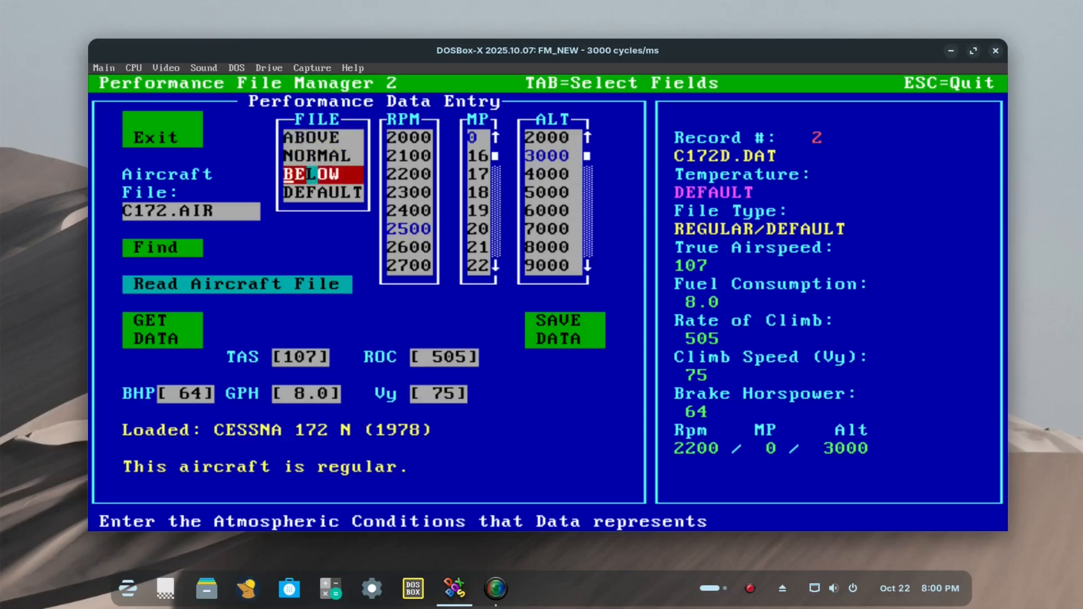
{"action": "left_click", "coordinate": [323, 156]}
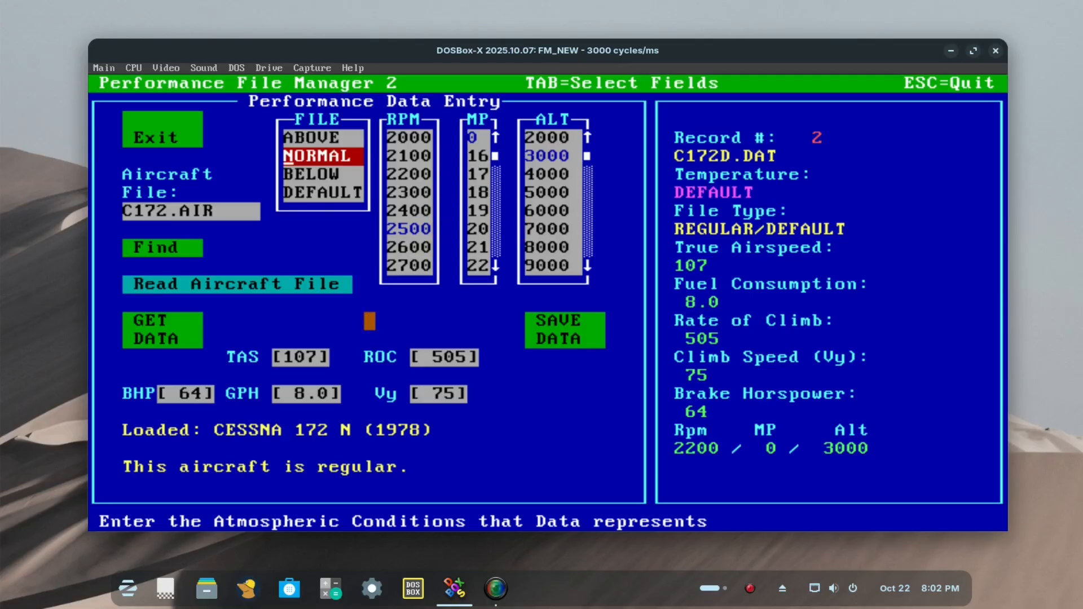
{"action": "left_click", "coordinate": [312, 394]}
{"action": "left_click", "coordinate": [312, 394]}
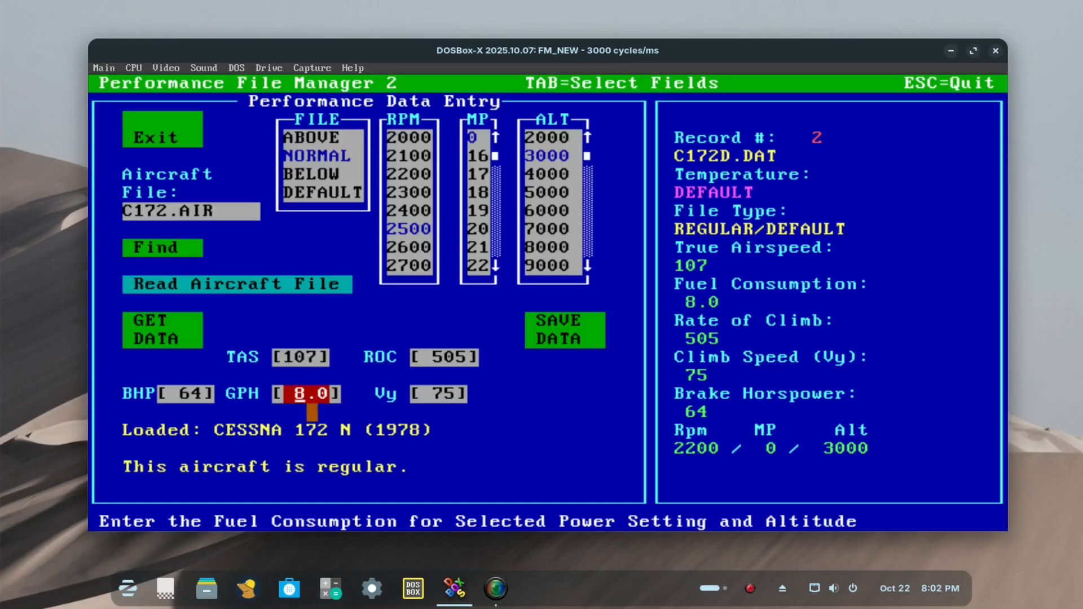